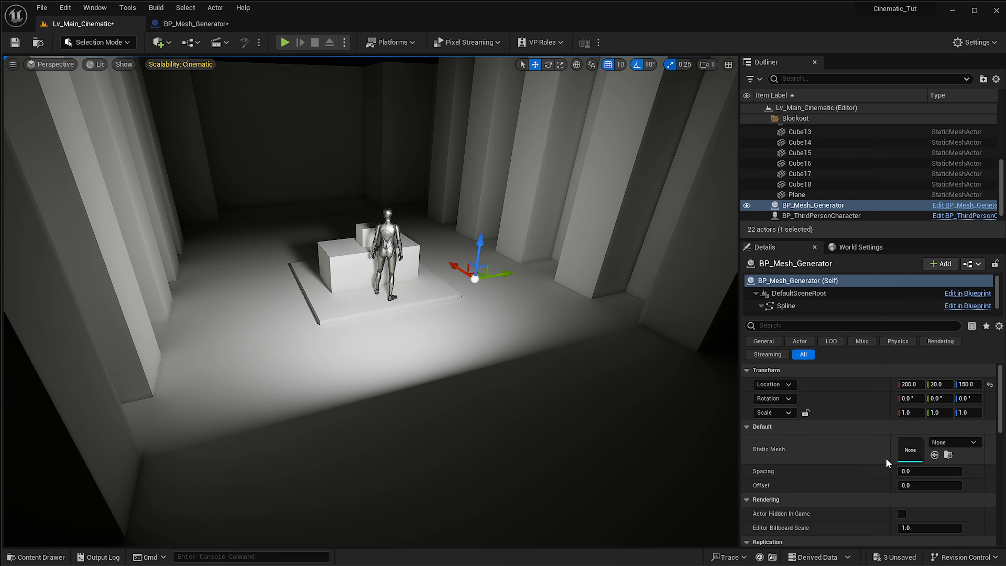
- Assign the WolnirGoblet_High_001 mesh from the SM_Goblet folder as the Static Mesh of BP_Mesh_Generator
{"action": "right_click_drag", "start_coordinate": [467, 342], "coordinate": [486, 352]}
{"action": "key", "text": "ctrl+space"}
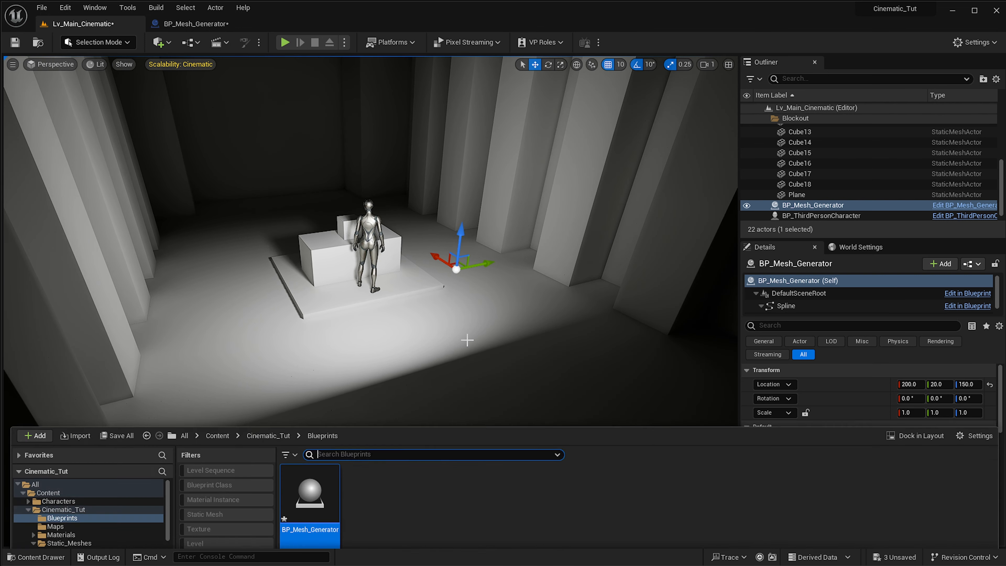
{"action": "left_click", "coordinate": [252, 367]}
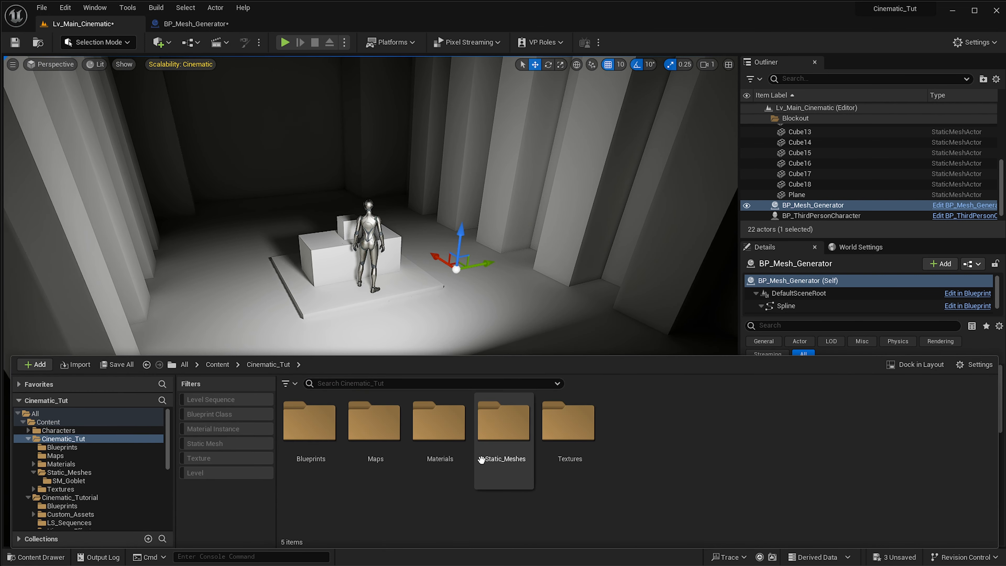
{"action": "double_click", "coordinate": [495, 465]}
{"action": "double_click", "coordinate": [310, 422]}
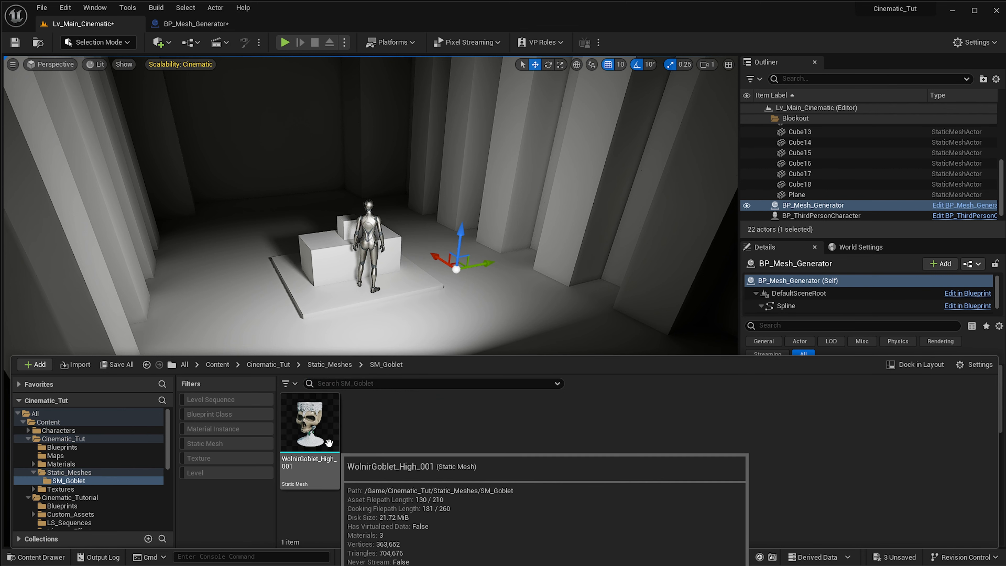
{"action": "left_click", "coordinate": [310, 422]}
{"action": "right_click_drag", "start_coordinate": [484, 303], "coordinate": [501, 303]}
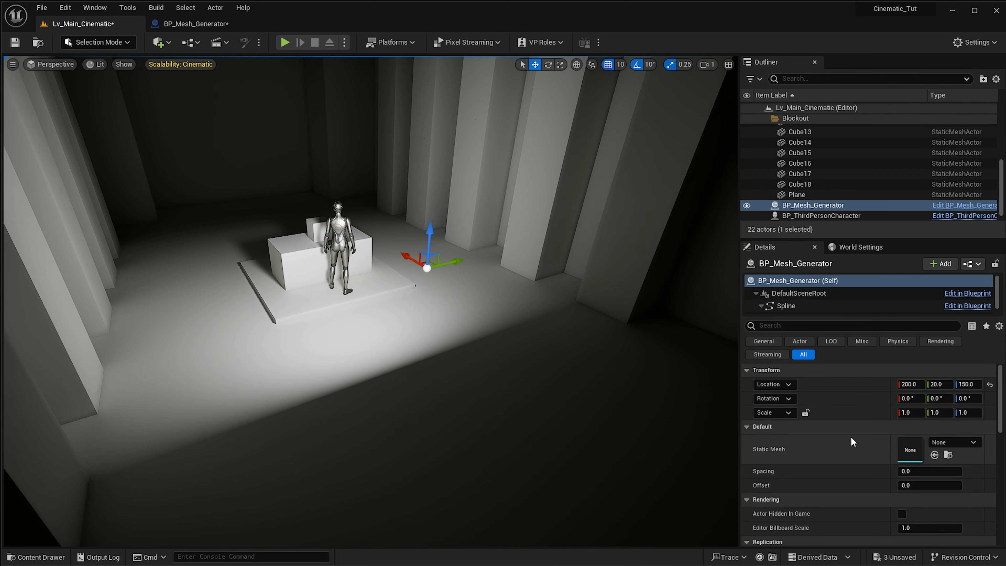
{"action": "left_click", "coordinate": [938, 457]}
- Set the Offset of BP_Mesh_Generator to 10
{"action": "key", "text": "w"}
{"action": "right_click_drag", "start_coordinate": [515, 377], "coordinate": [383, 341]}
{"action": "key", "text": "s"}
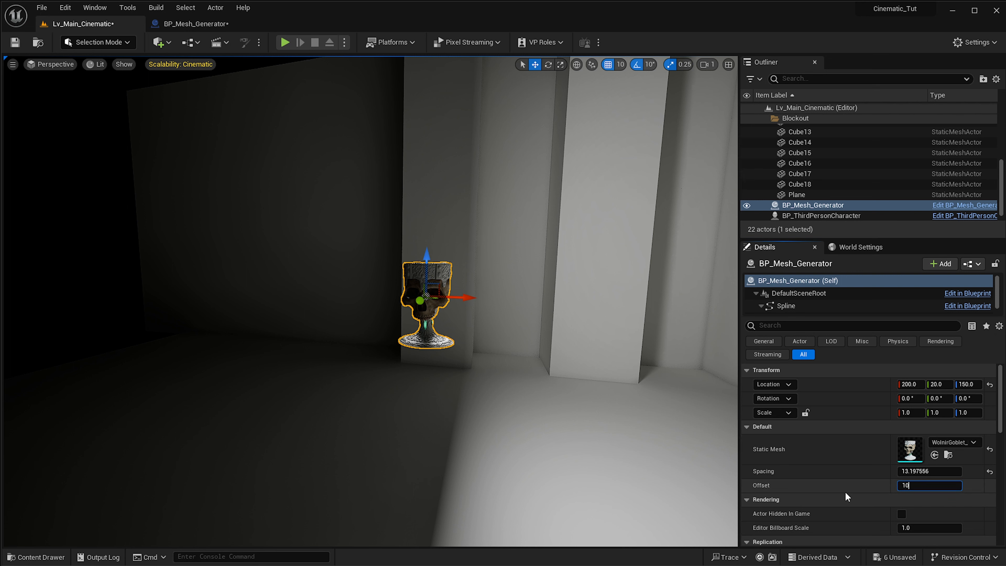
{"action": "right_click_drag", "start_coordinate": [658, 374], "coordinate": [677, 370]}
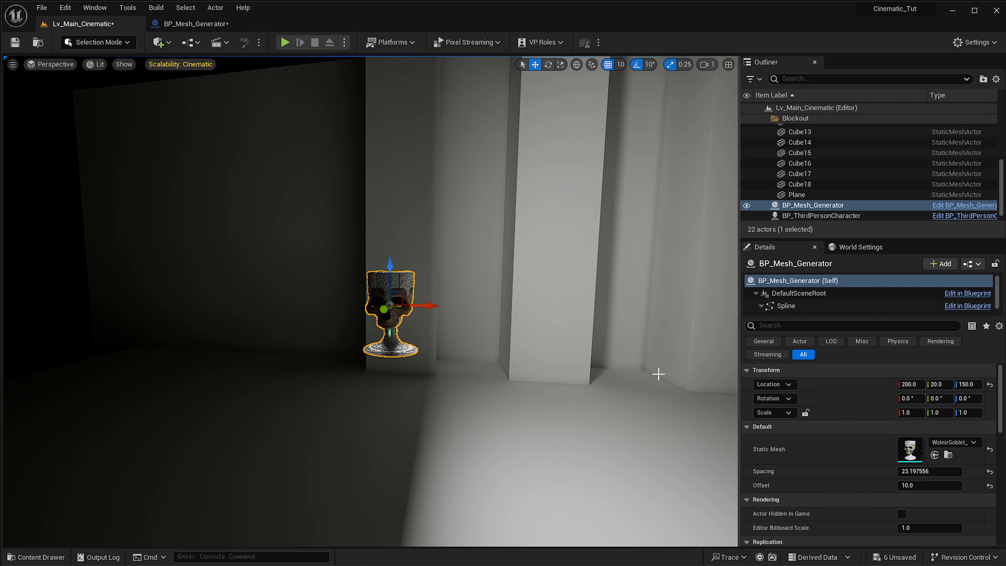
- Reselect the mesh generator through its goblet and stretch the spline's end point along X past the character
{"action": "right_click_drag", "start_coordinate": [455, 345], "coordinate": [438, 344]}
{"action": "left_click", "coordinate": [445, 338]}
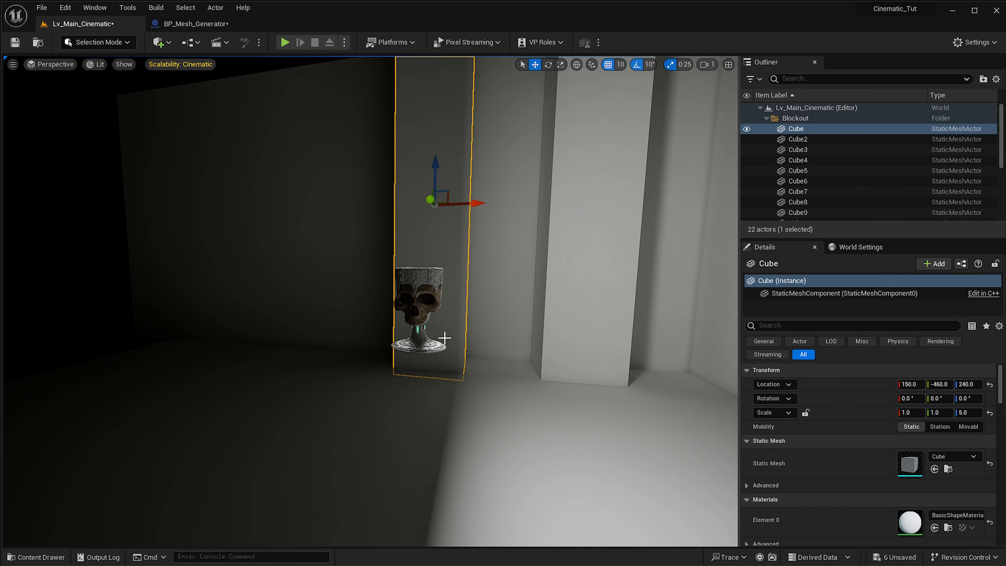
{"action": "left_click", "coordinate": [399, 297]}
{"action": "right_click_drag", "start_coordinate": [404, 294], "coordinate": [550, 394]}
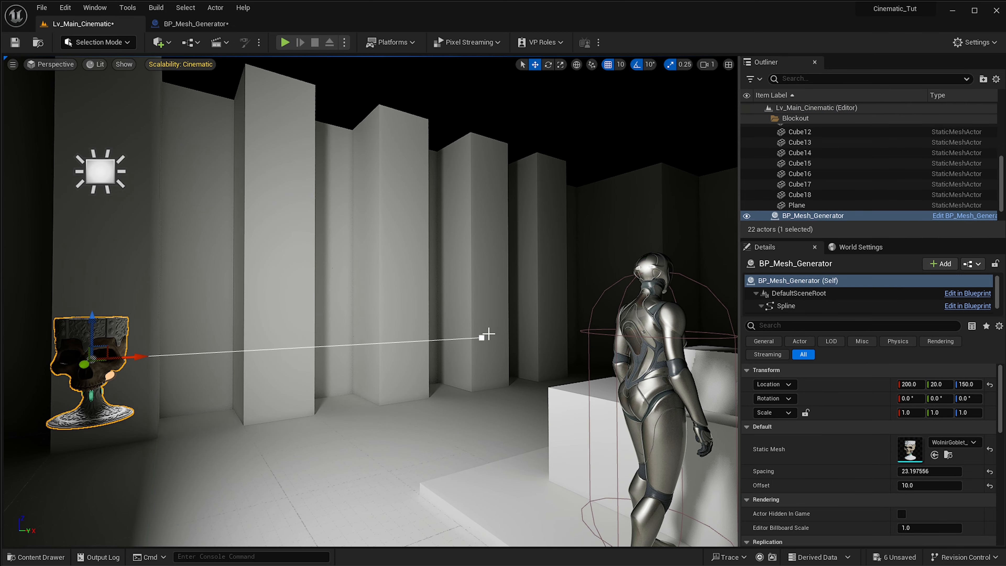
{"action": "right_click_drag", "start_coordinate": [489, 336], "coordinate": [447, 337]}
{"action": "right_click_drag", "start_coordinate": [545, 361], "coordinate": [501, 386]}
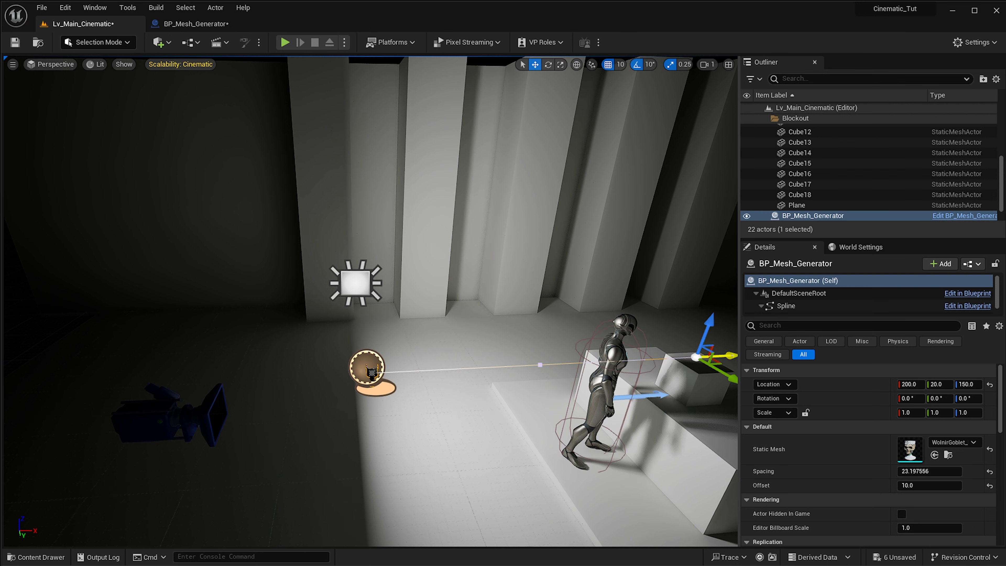
- Extend the spline's end point well beyond the stacked blocks and set the Offset to 1
{"action": "left_click", "coordinate": [426, 370]}
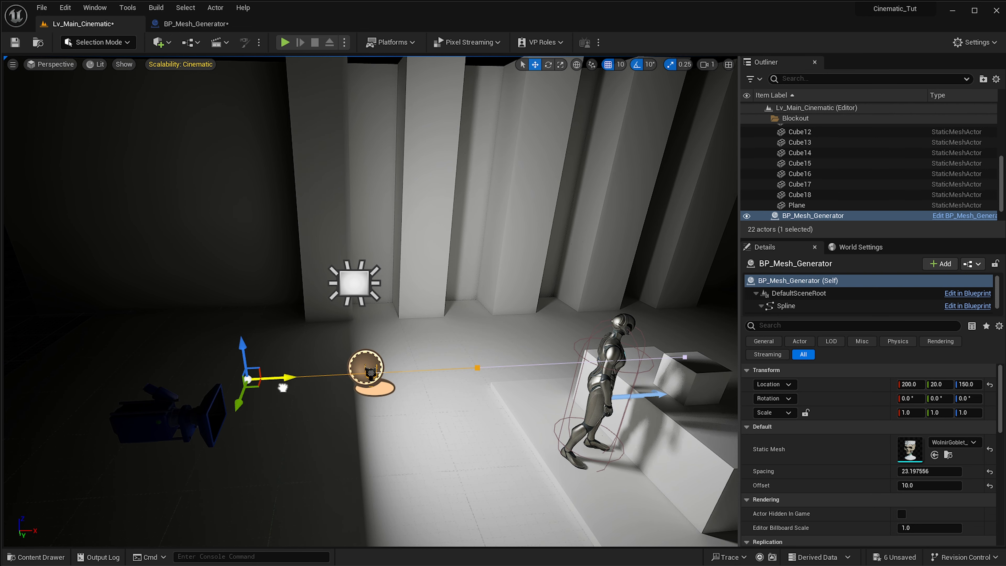
{"action": "key", "text": "ctrl+z"}
{"action": "right_click_drag", "start_coordinate": [413, 373], "coordinate": [371, 376]}
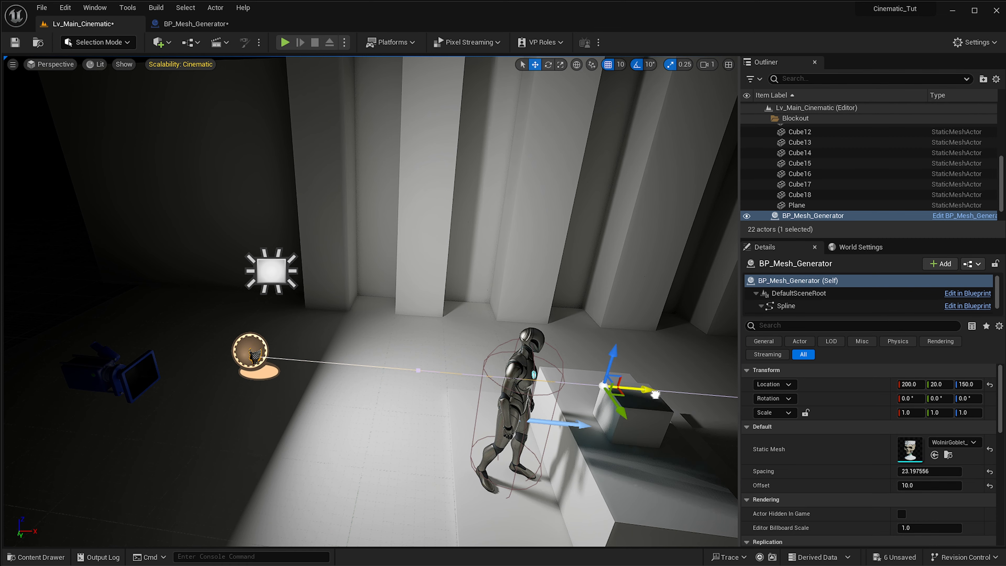
{"action": "scroll", "coordinate": [584, 398], "scroll_direction": "down", "scroll_amount": 4}
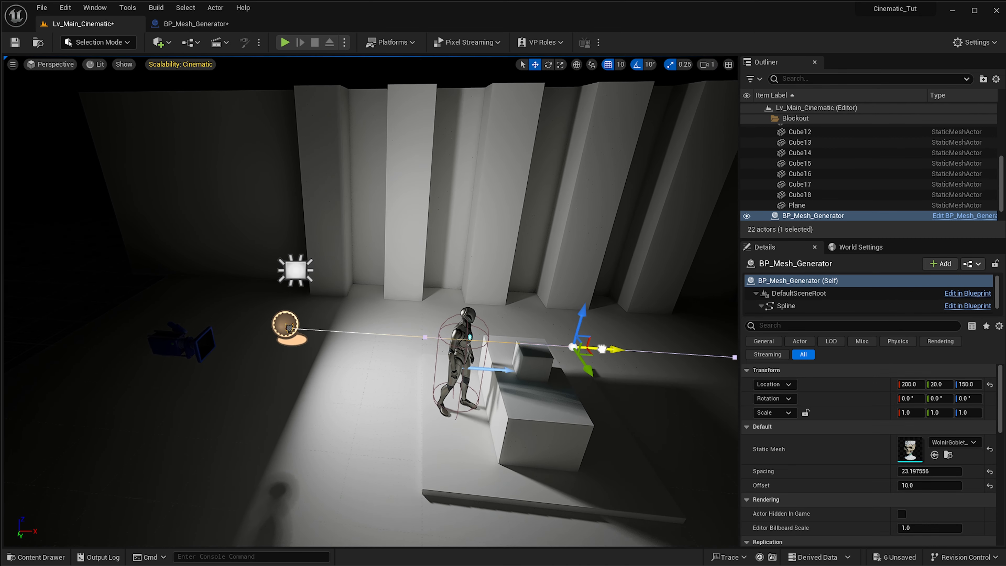
{"action": "right_click_drag", "start_coordinate": [518, 358], "coordinate": [521, 371]}
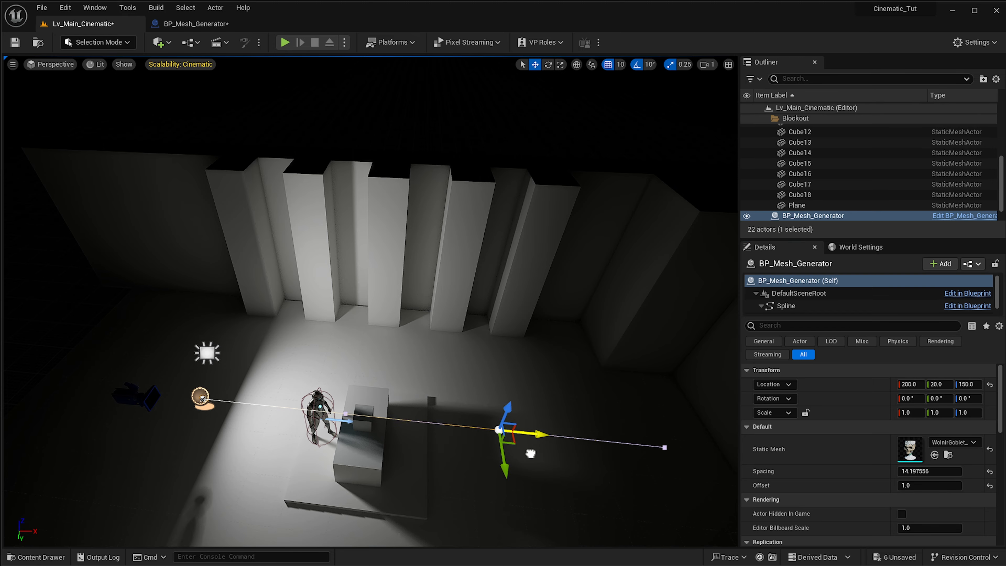
{"action": "right_click_drag", "start_coordinate": [379, 460], "coordinate": [398, 391]}
{"action": "right_click_drag", "start_coordinate": [348, 293], "coordinate": [405, 404]}
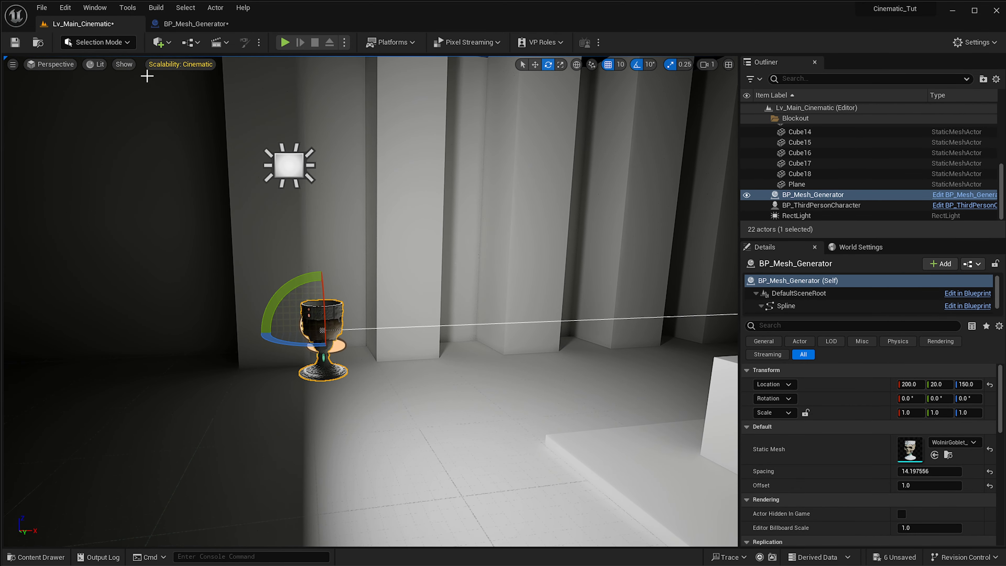
- In the BP_Mesh_Generator construction script, connect the upper Get Location at Index Return Value to Make Transform's Location
{"action": "left_click", "coordinate": [178, 26]}
{"action": "right_click_drag", "start_coordinate": [524, 230], "coordinate": [429, 214]}
{"action": "right_click_drag", "start_coordinate": [298, 245], "coordinate": [487, 262]}
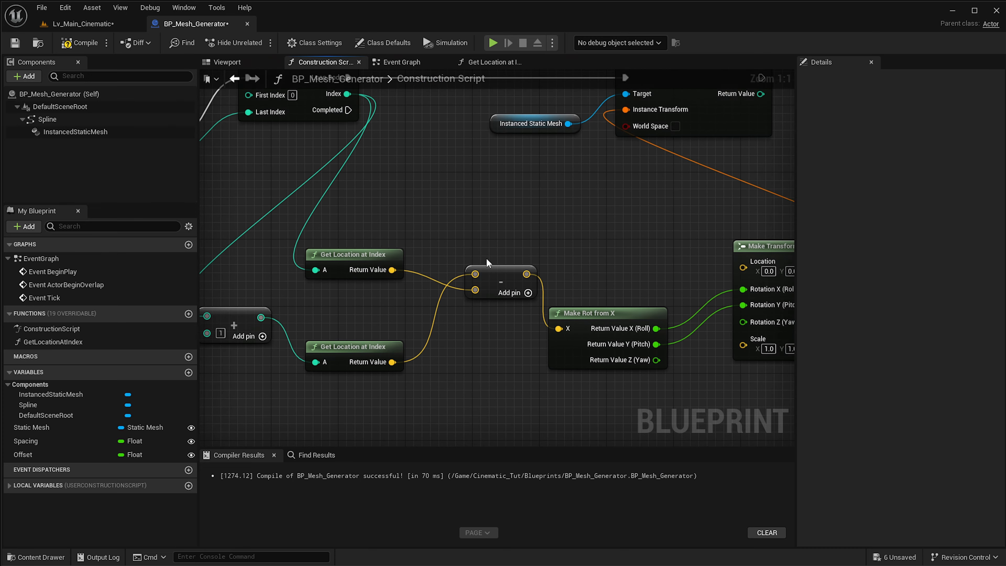
{"action": "scroll", "coordinate": [487, 262], "scroll_direction": "down", "scroll_amount": 1}
{"action": "right_click_drag", "start_coordinate": [390, 272], "coordinate": [409, 285]}
{"action": "left_click", "coordinate": [328, 256]}
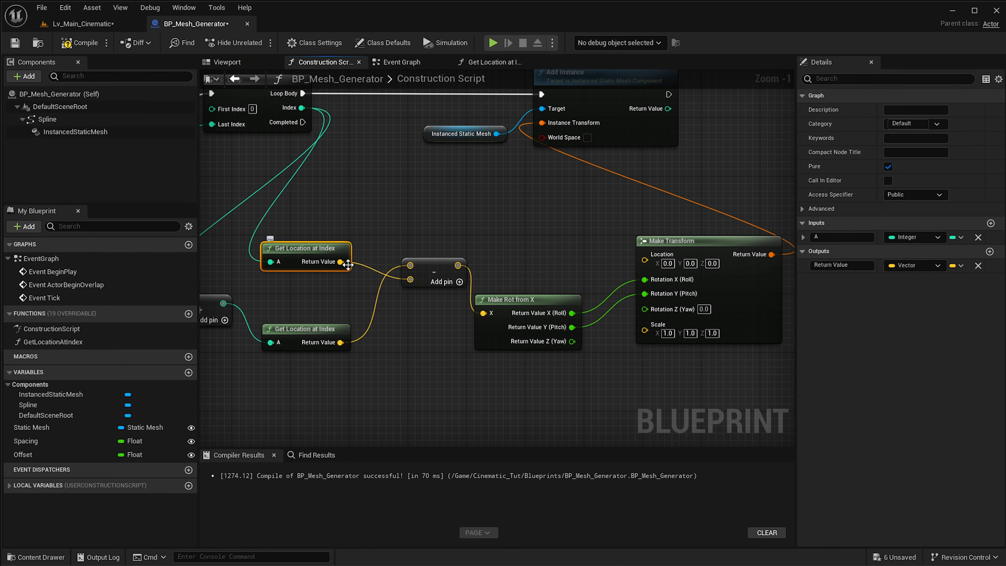
{"action": "left_click_drag", "start_coordinate": [340, 262], "coordinate": [341, 268]}
{"action": "left_click_drag", "start_coordinate": [377, 187], "coordinate": [645, 259]}
- Move the Make Transform node to straighten its Location wire and compile the blueprint
{"action": "right_click_drag", "start_coordinate": [563, 259], "coordinate": [460, 289]}
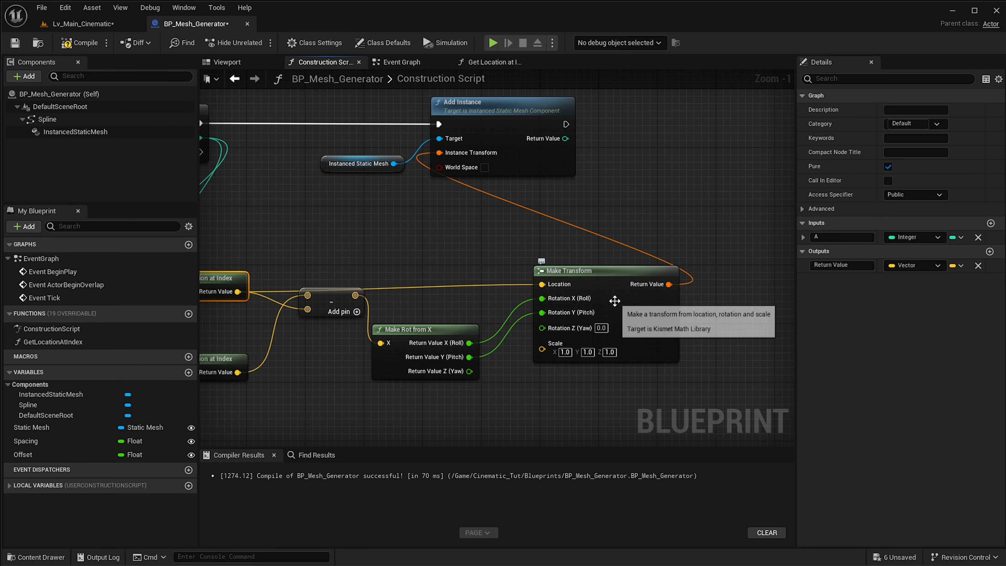
{"action": "left_click_drag", "start_coordinate": [614, 308], "coordinate": [592, 315]}
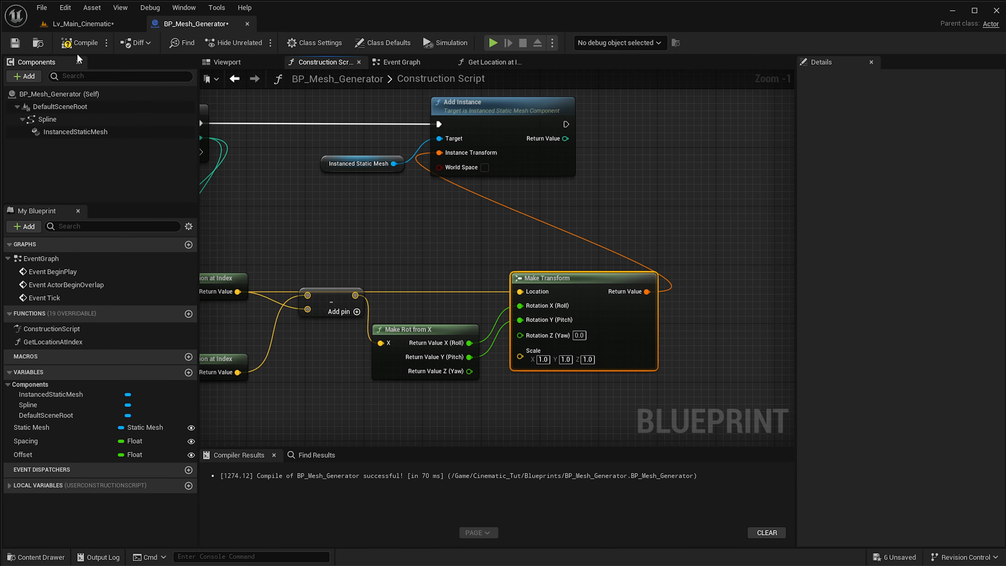
{"action": "left_click", "coordinate": [81, 43]}
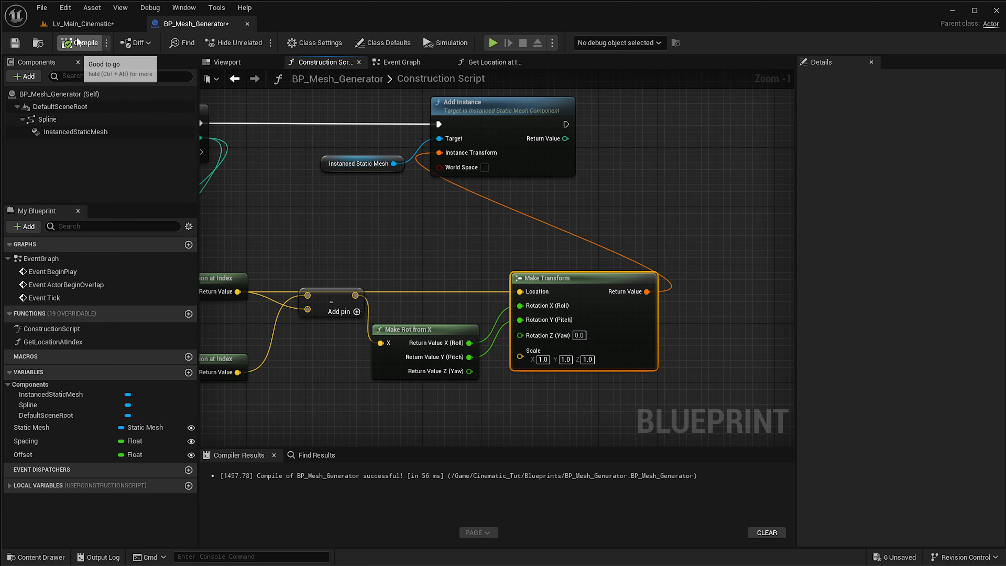
- Return to the Lv_Main_Cinematic level and shorten the generator's spline by moving its end point back along X to before the character
{"action": "left_click", "coordinate": [82, 27]}
{"action": "right_click_drag", "start_coordinate": [405, 245], "coordinate": [364, 317]}
{"action": "key", "text": "s"}
{"action": "key", "text": "w"}
{"action": "right_click_drag", "start_coordinate": [525, 305], "coordinate": [525, 255]}
{"action": "key", "text": "s"}
{"action": "left_click", "coordinate": [504, 304]}
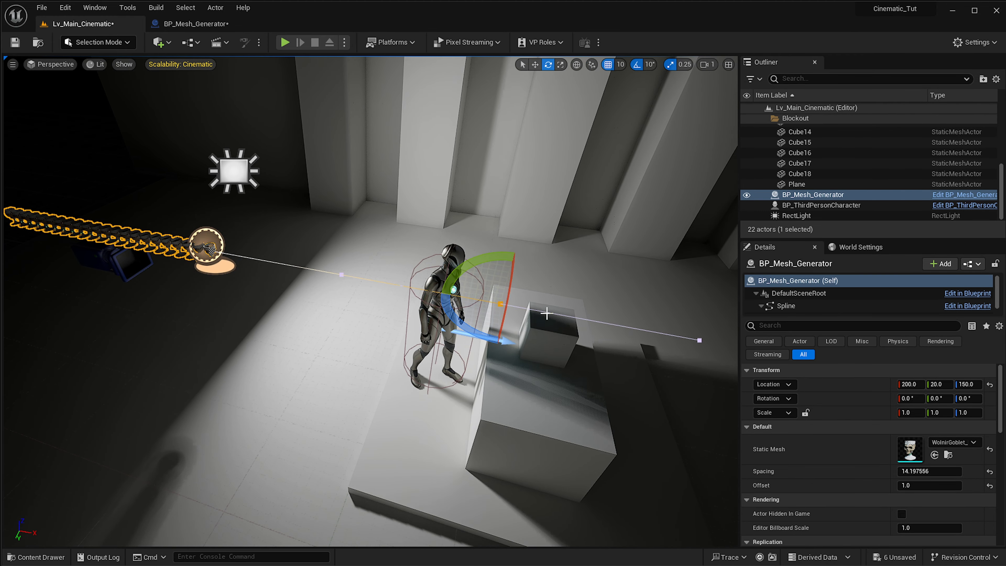
{"action": "key", "text": "w"}
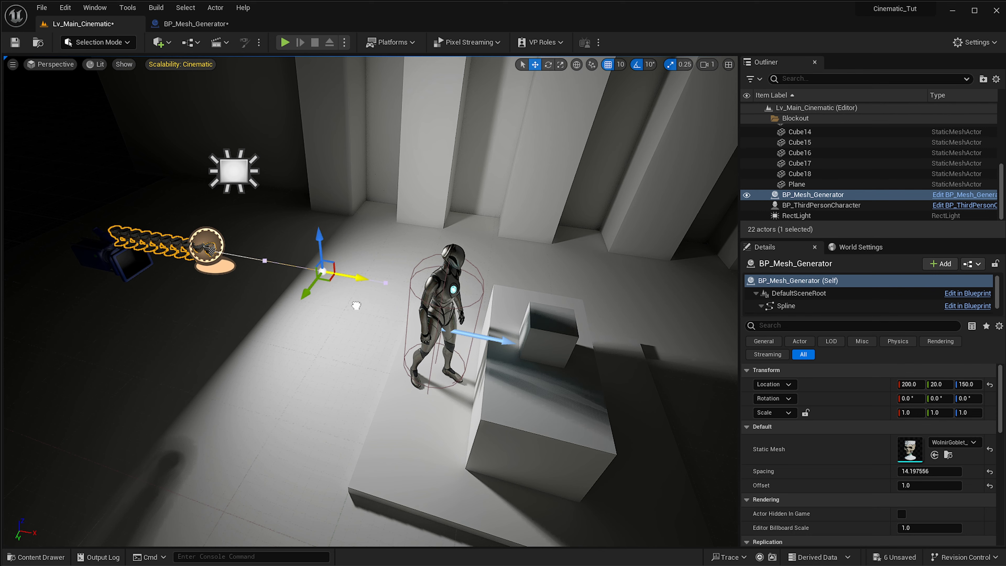
{"action": "right_click_drag", "start_coordinate": [257, 252], "coordinate": [217, 250]}
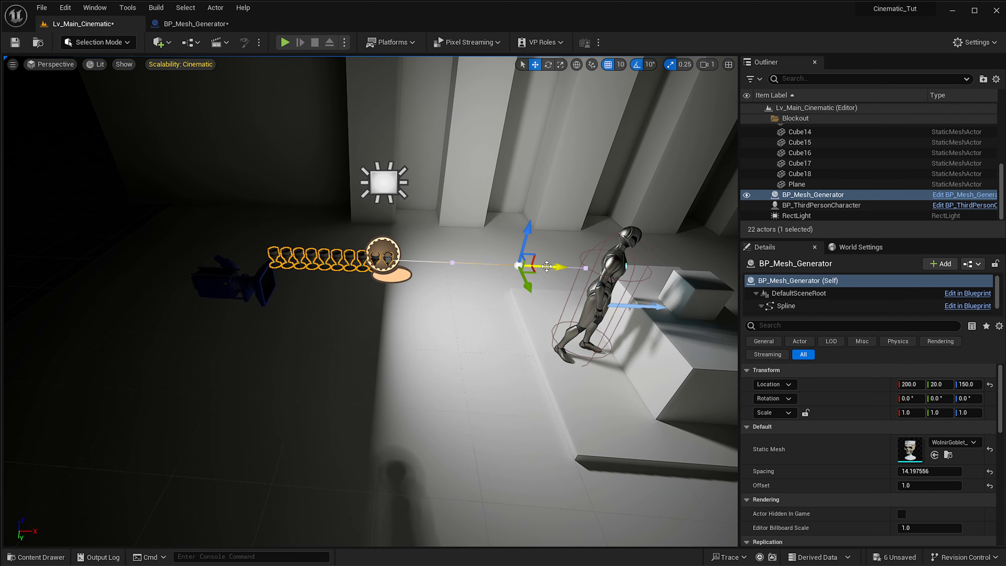
{"action": "left_click_drag", "start_coordinate": [549, 268], "coordinate": [514, 316]}
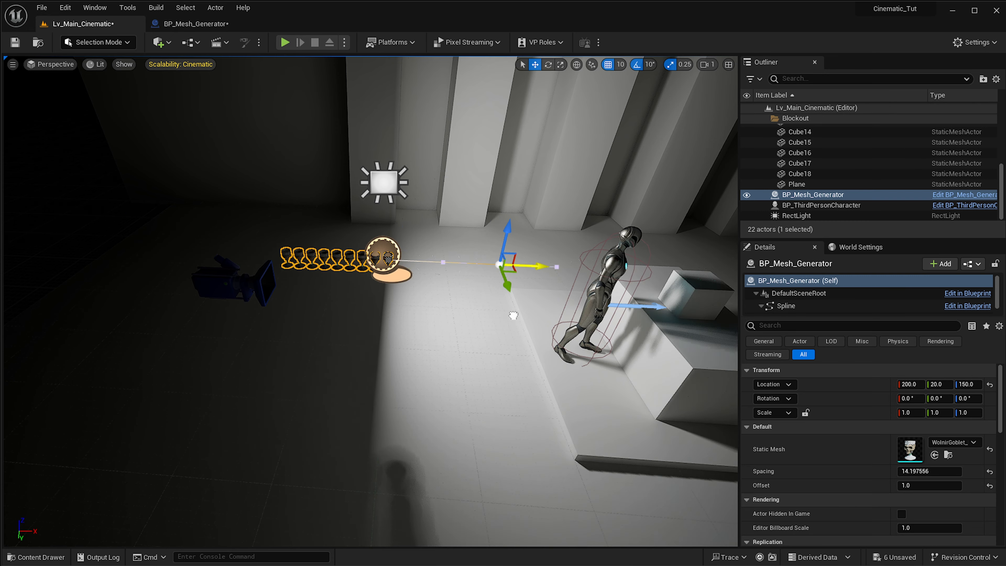
- Try an Offset of 5 for the row of goblets, and set it to 50
{"action": "key", "text": "f"}
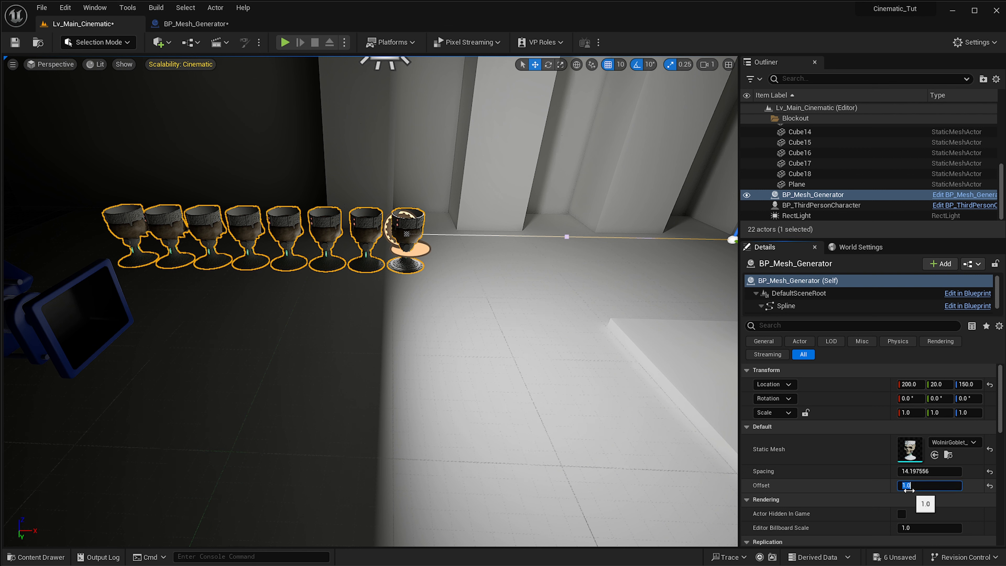
{"action": "left_click_drag", "start_coordinate": [908, 491], "coordinate": [909, 491]}
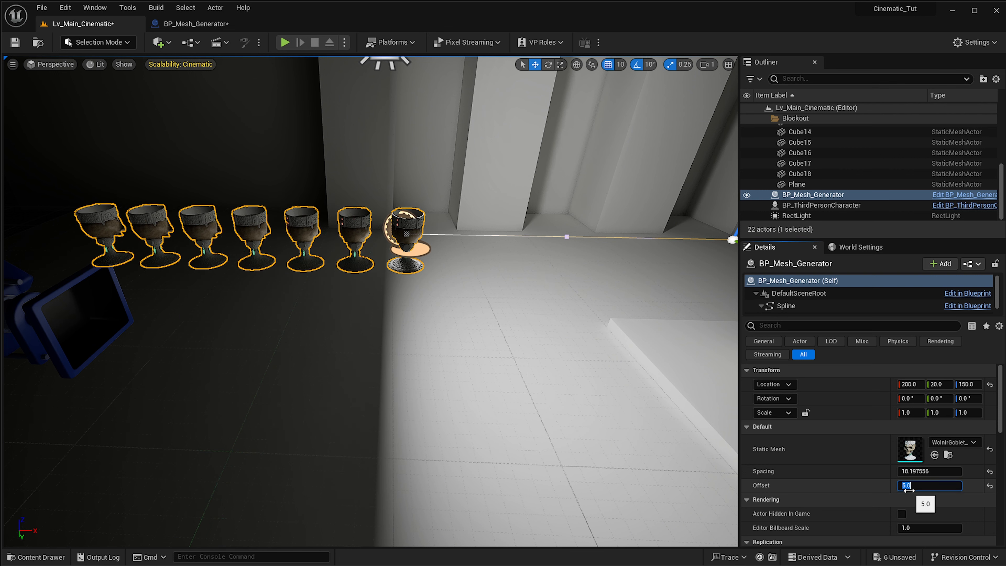
{"action": "type", "text": "50"}
{"action": "key", "text": "Return"}
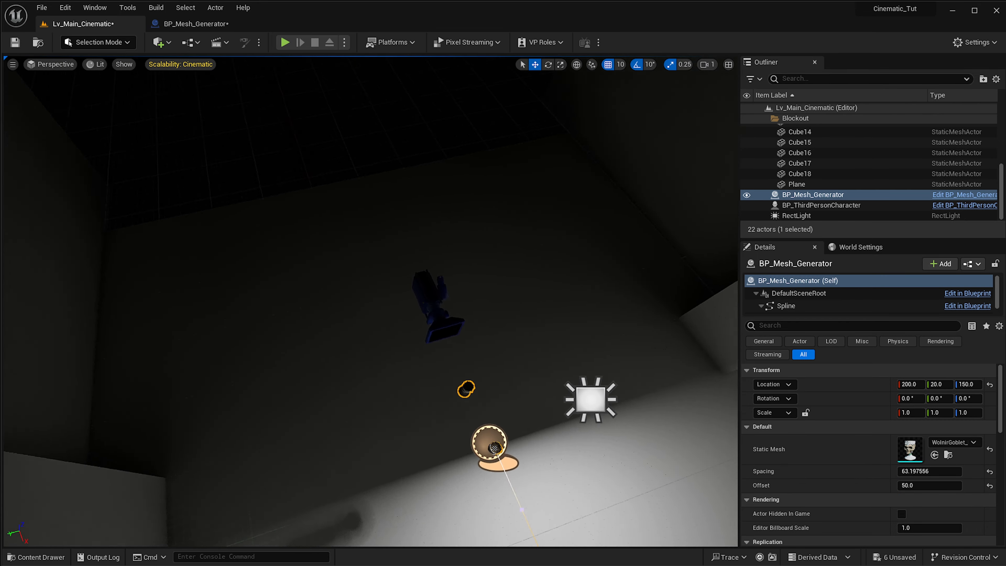
- Stretch the spline's end point out over the blocks and bring it back to between the goblet and the character
{"action": "mouse_move", "coordinate": [366, 335]}
{"action": "right_mouse_down"}
{"action": "mouse_move", "coordinate": [483, 337]}
{"action": "mouse_move", "coordinate": [366, 335]}
{"action": "right_mouse_up"}
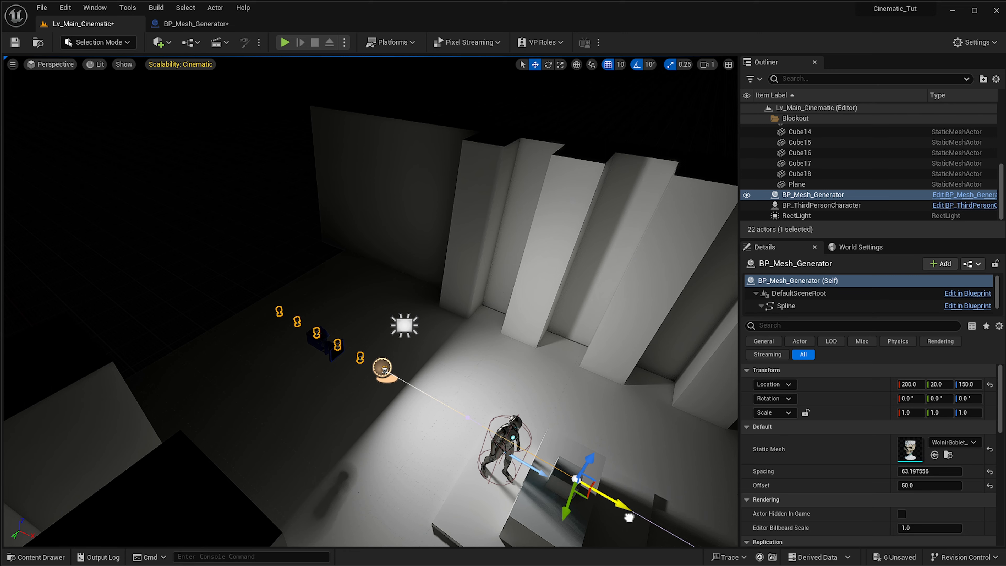
{"action": "mouse_move", "coordinate": [297, 295]}
{"action": "right_mouse_down"}
{"action": "mouse_move", "coordinate": [329, 297]}
{"action": "mouse_move", "coordinate": [296, 295]}
{"action": "right_mouse_up"}
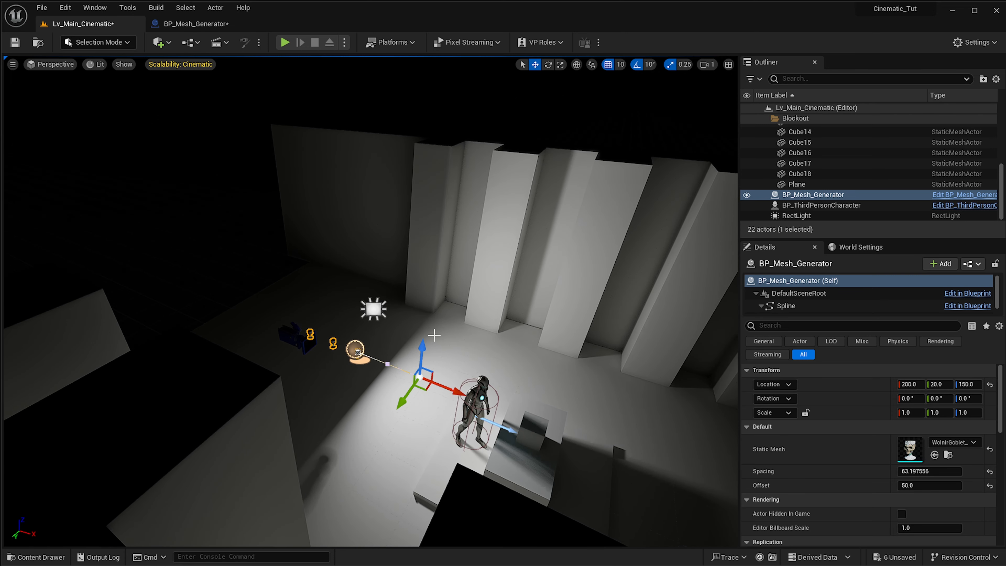
{"action": "right_click_drag", "start_coordinate": [471, 395], "coordinate": [408, 253]}
- Clear the generator's Static Mesh and browse the project's top-level Content folder for a replacement asset
{"action": "left_click", "coordinate": [990, 450]}
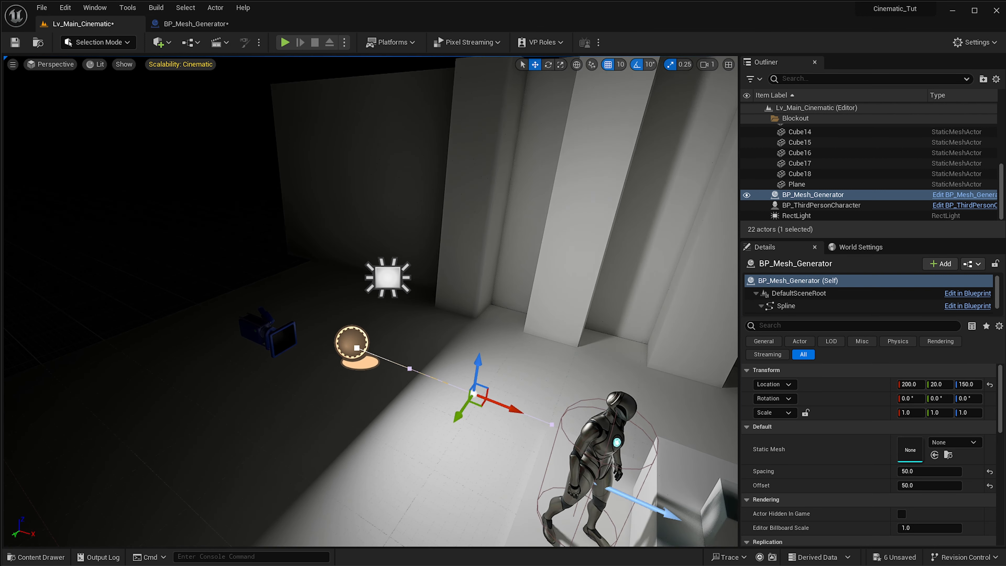
{"action": "key", "text": "ctrl+space"}
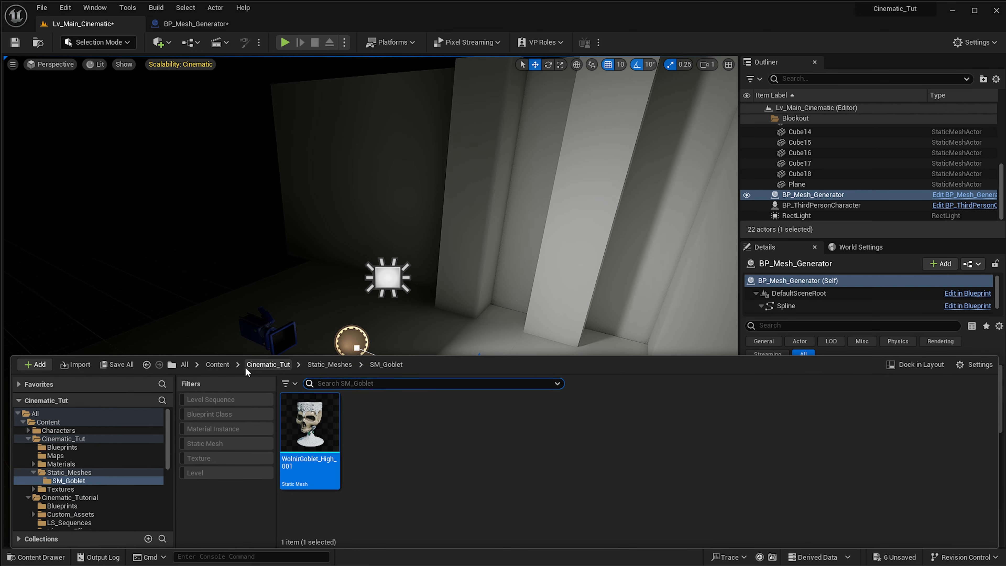
{"action": "left_click", "coordinate": [227, 365]}
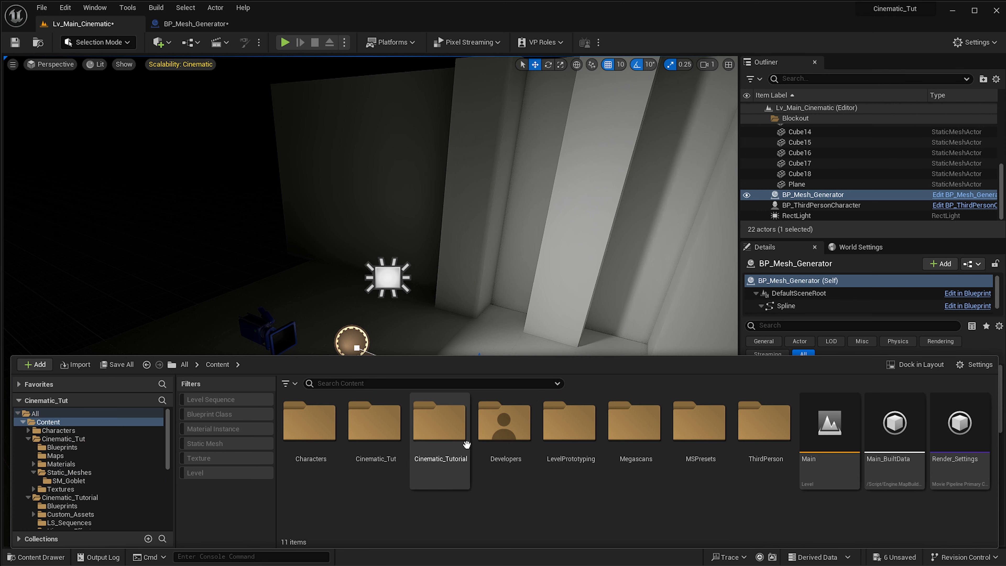
{"action": "left_click", "coordinate": [383, 456]}
{"action": "left_click", "coordinate": [414, 440]}
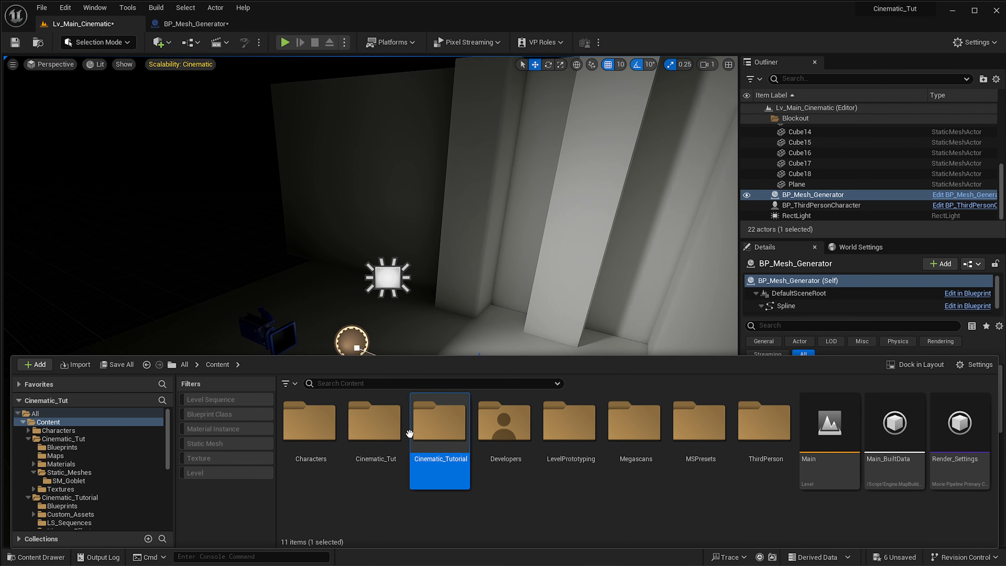
{"action": "double_click", "coordinate": [435, 422]}
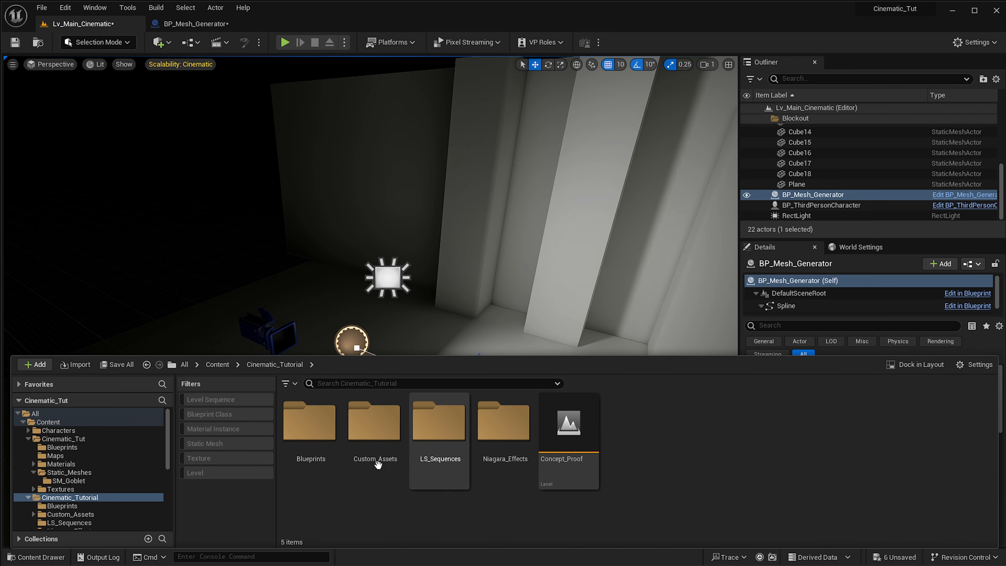
{"action": "left_click", "coordinate": [208, 364]}
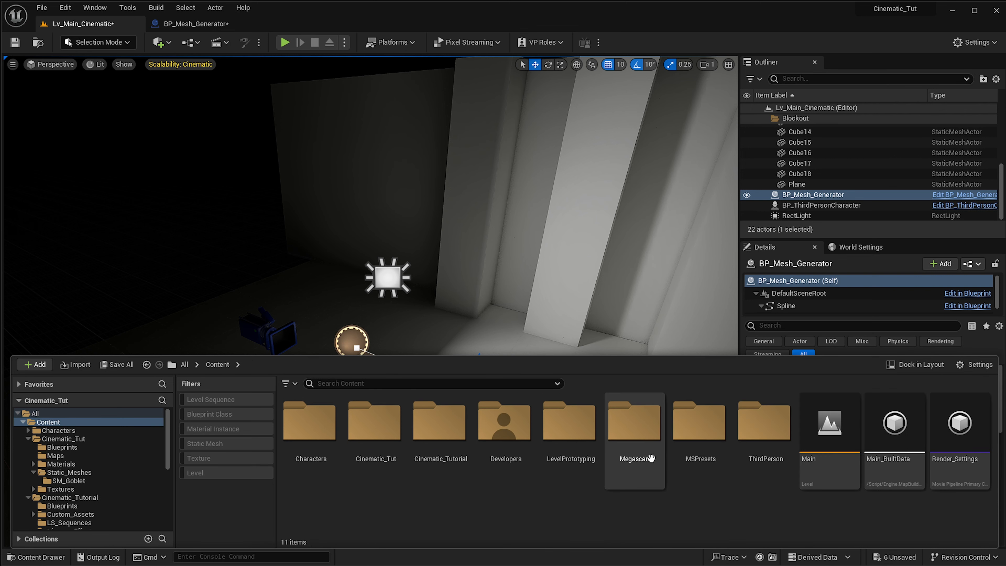
- Assign the S_Old_Decorative_Pillar_wjwhafddw_high_Var1 mesh from the Megascans 3D_Assets folder as the generator's Static Mesh
{"action": "double_click", "coordinate": [652, 450]}
{"action": "double_click", "coordinate": [328, 454]}
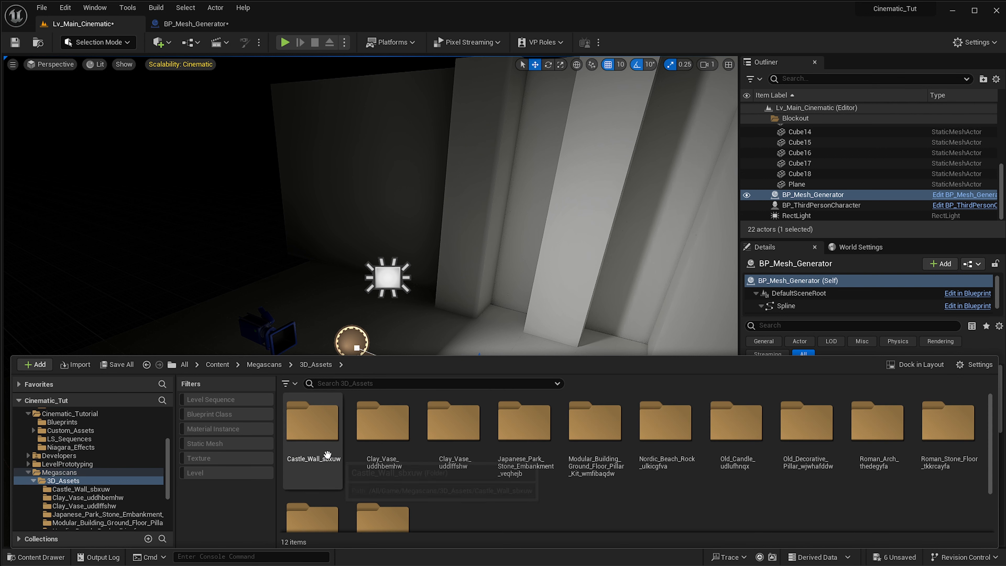
{"action": "scroll", "coordinate": [809, 436], "scroll_direction": "down", "scroll_amount": 2}
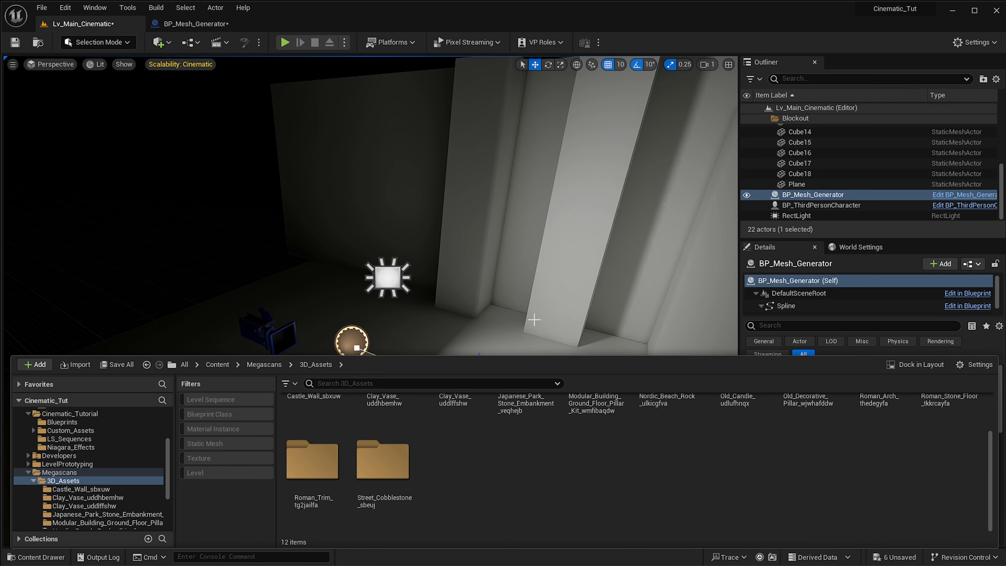
{"action": "scroll", "coordinate": [832, 460], "scroll_direction": "up", "scroll_amount": 2}
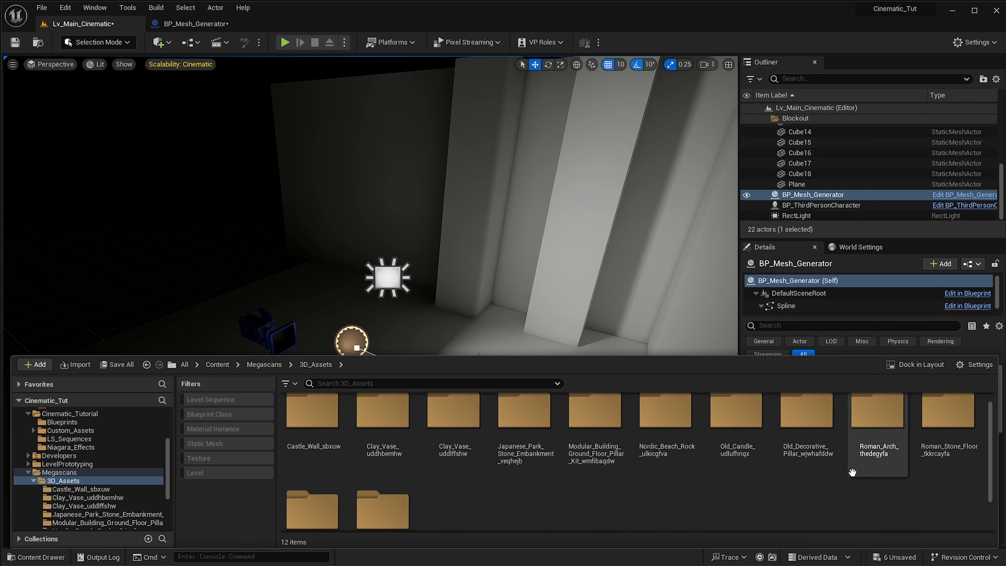
{"action": "left_click", "coordinate": [808, 452]}
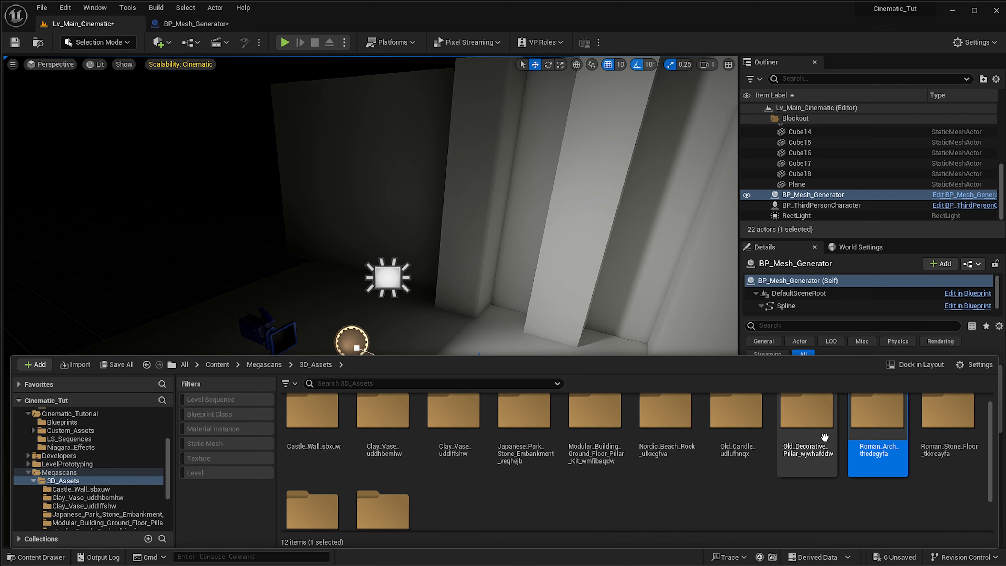
{"action": "double_click", "coordinate": [809, 454]}
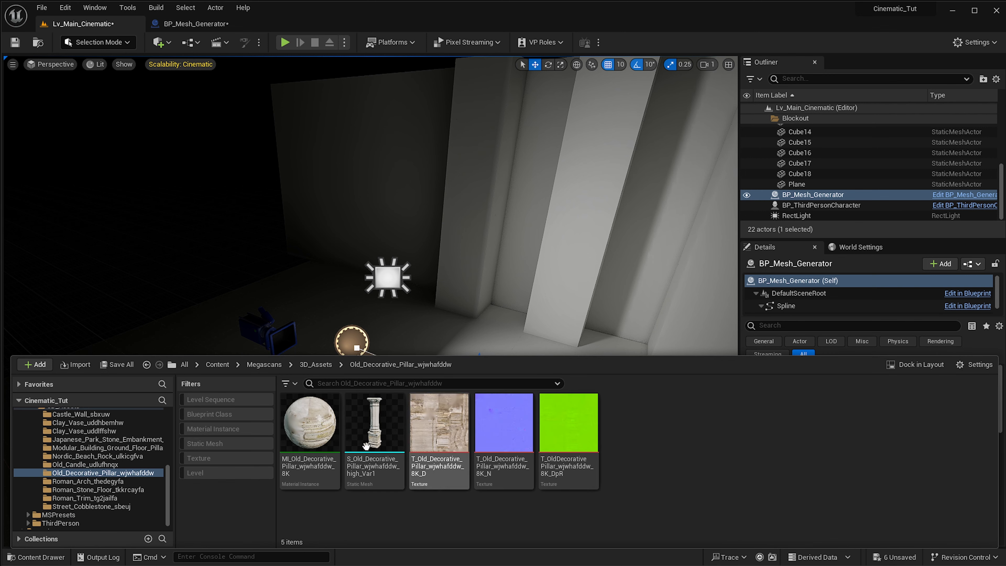
{"action": "left_click", "coordinate": [370, 430]}
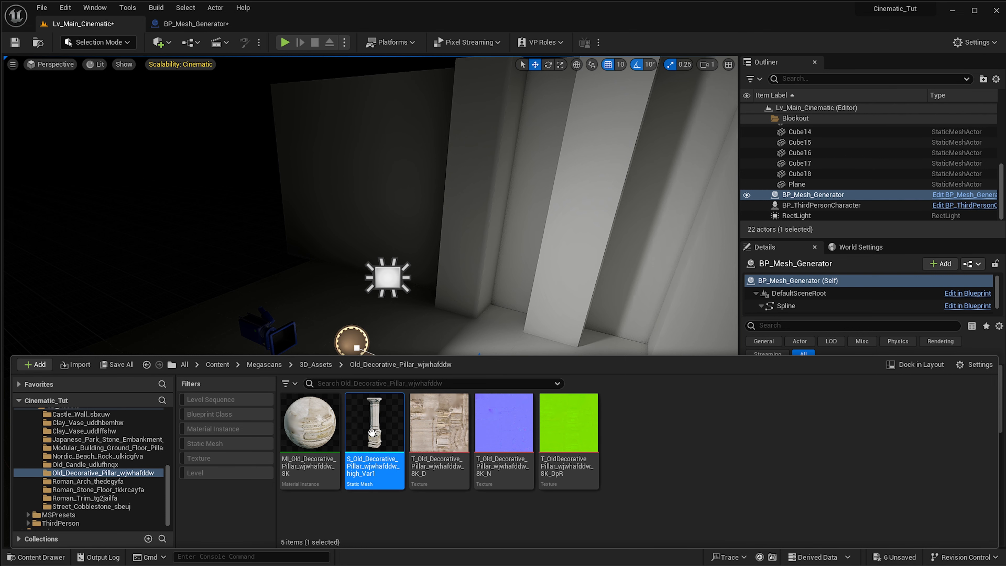
{"action": "right_click_drag", "start_coordinate": [555, 313], "coordinate": [553, 339]}
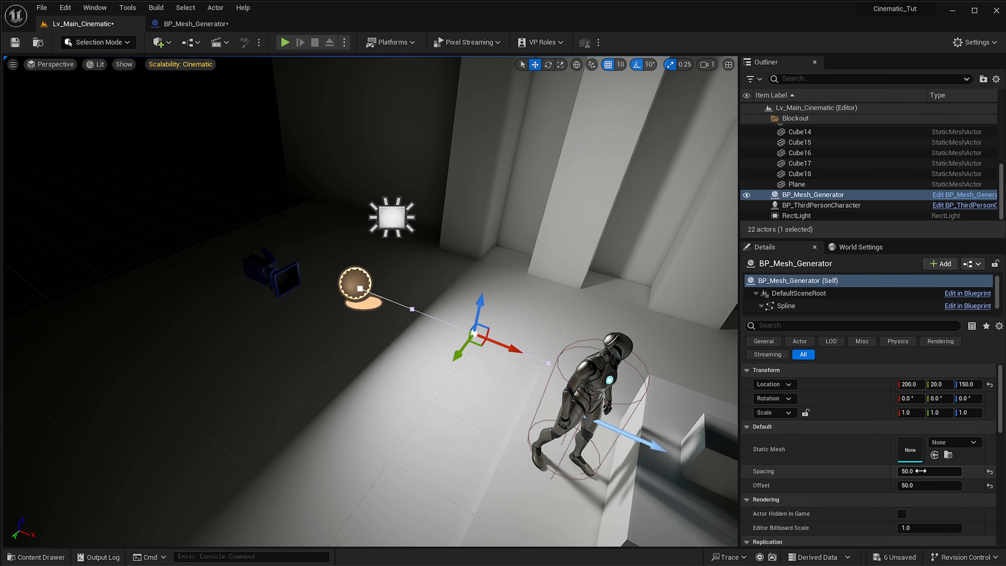
{"action": "left_click", "coordinate": [936, 455]}
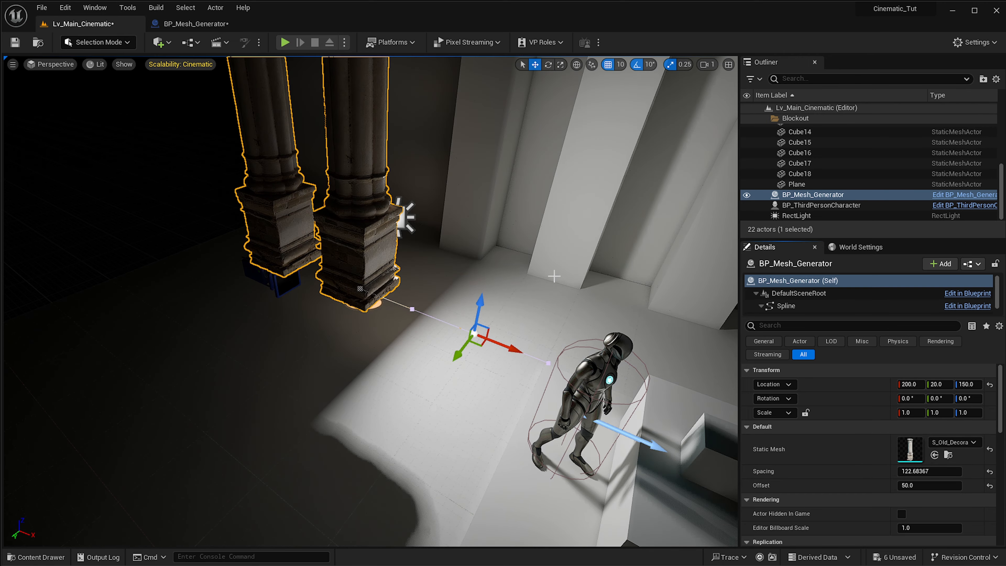
- Move the selected spline point back along X, from beside the character to past the camera
{"action": "right_click_drag", "start_coordinate": [555, 276], "coordinate": [595, 301]}
{"action": "key", "text": "s"}
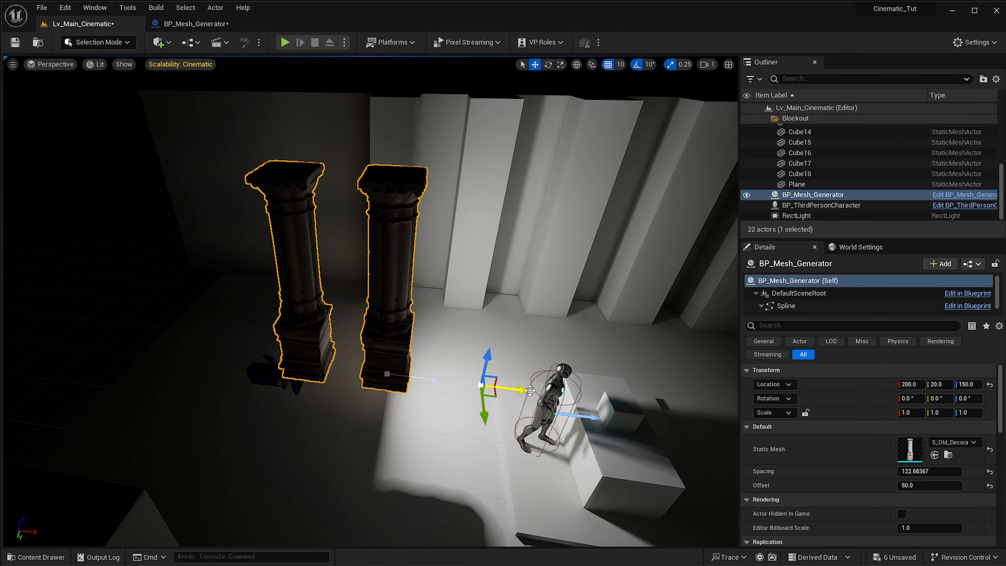
{"action": "left_click_drag", "start_coordinate": [527, 390], "coordinate": [257, 367]}
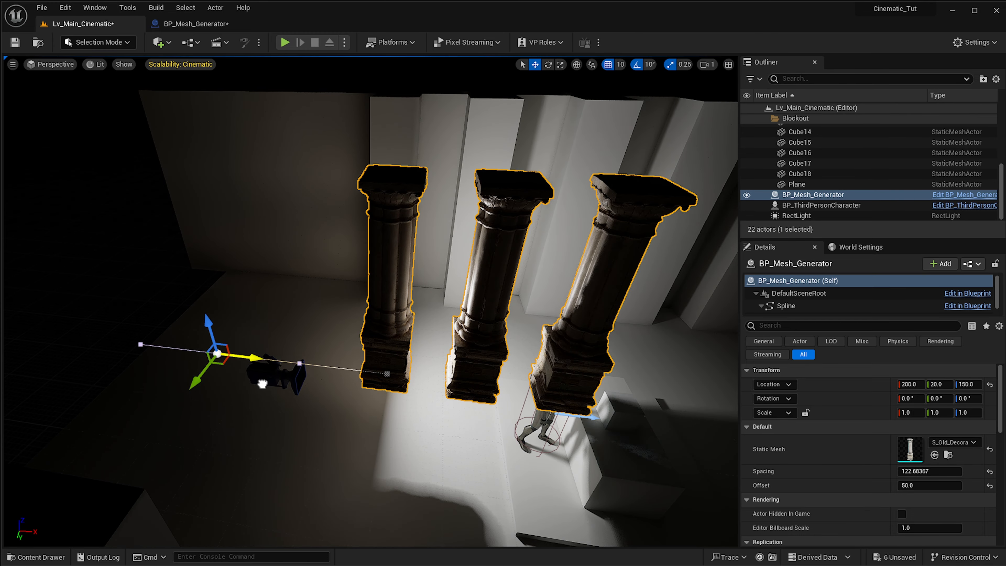
- Reset the generator's Location to 0, 0, 0
{"action": "right_click_drag", "start_coordinate": [256, 367], "coordinate": [290, 384]}
{"action": "key", "text": "s"}
{"action": "key", "text": "a"}
{"action": "right_click_drag", "start_coordinate": [308, 344], "coordinate": [435, 360]}
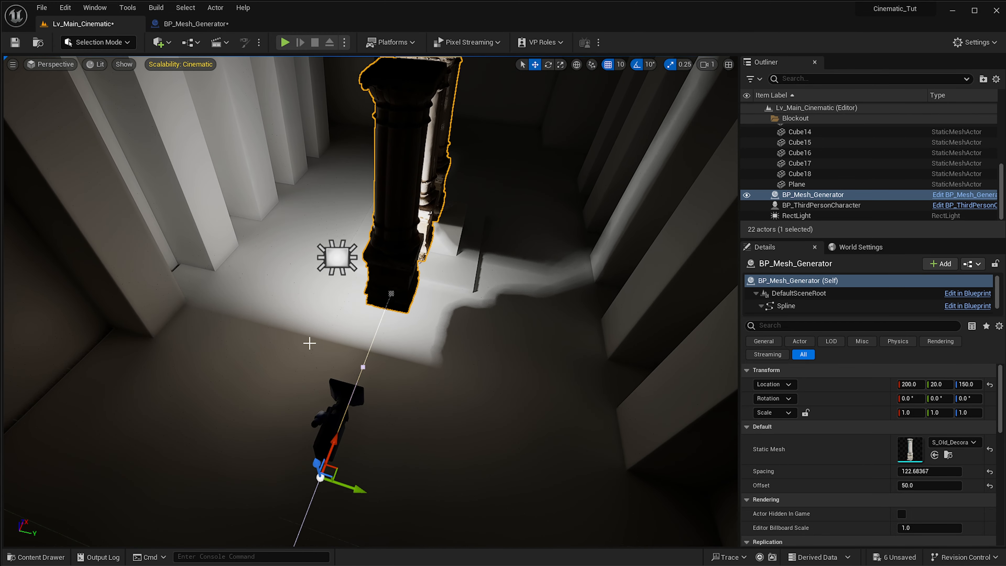
{"action": "left_click", "coordinate": [990, 384]}
{"action": "right_click_drag", "start_coordinate": [578, 405], "coordinate": [606, 406]}
{"action": "key", "text": "d"}
{"action": "right_click_drag", "start_coordinate": [463, 364], "coordinate": [391, 403]}
{"action": "key", "text": "d"}
{"action": "key", "text": "s"}
{"action": "mouse_move", "coordinate": [405, 403]}
{"action": "left_mouse_down"}
{"action": "mouse_move", "coordinate": [339, 373]}
{"action": "mouse_move", "coordinate": [409, 401]}
{"action": "left_mouse_up"}
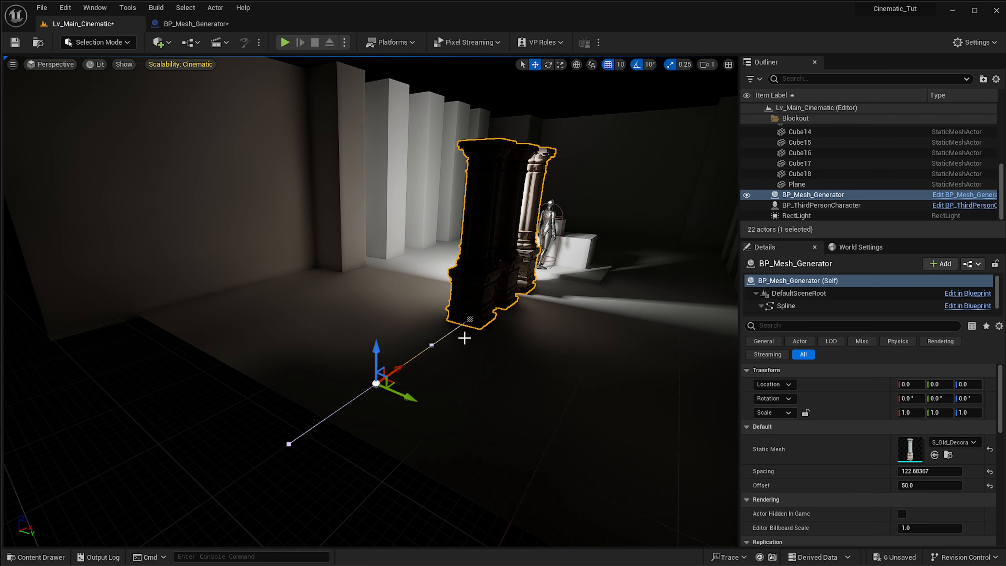
- Select the whole generator and move it to X 110, Y -430, beside the tall wall blocks
{"action": "left_click", "coordinate": [512, 260]}
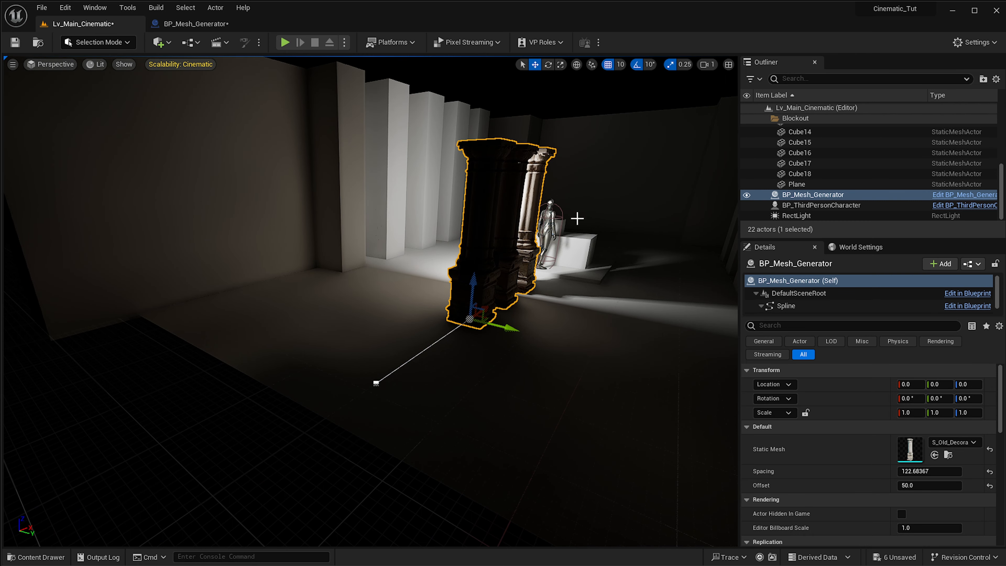
{"action": "right_click_drag", "start_coordinate": [502, 219], "coordinate": [502, 222]}
{"action": "left_click_drag", "start_coordinate": [511, 412], "coordinate": [342, 355]}
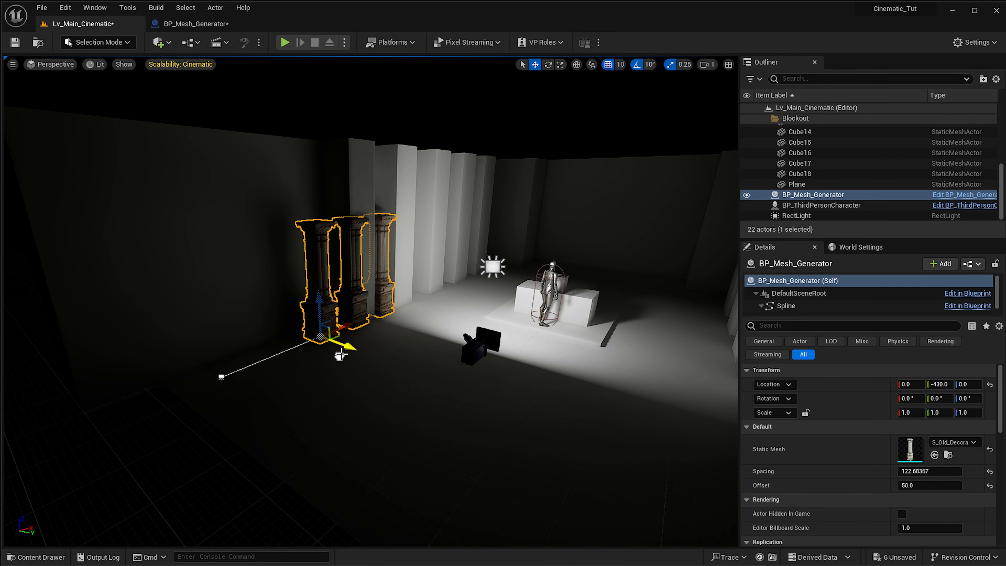
{"action": "mouse_move", "coordinate": [423, 404]}
{"action": "right_mouse_down"}
{"action": "mouse_move", "coordinate": [408, 407]}
{"action": "mouse_move", "coordinate": [423, 405]}
{"action": "right_mouse_up"}
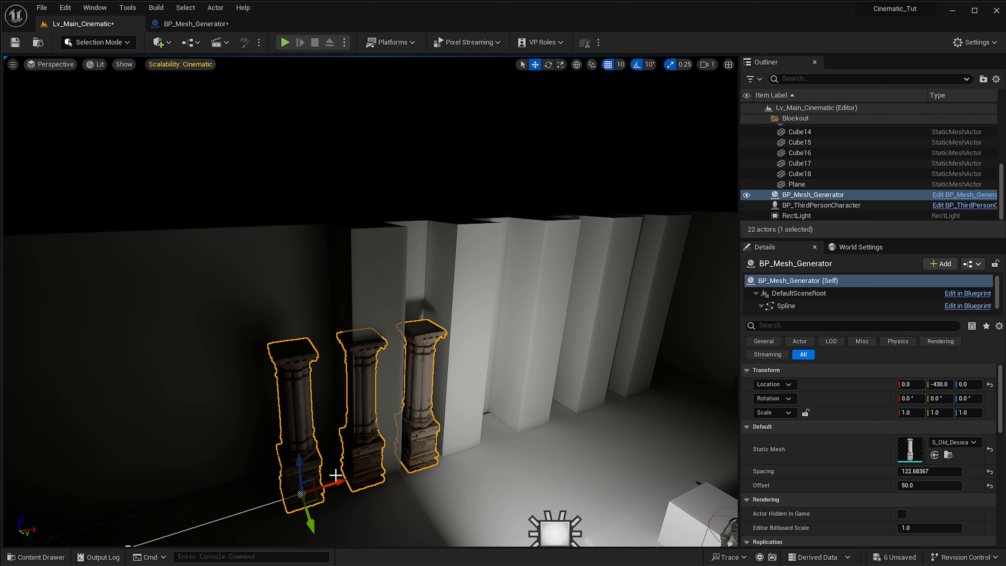
{"action": "left_click_drag", "start_coordinate": [340, 480], "coordinate": [581, 471]}
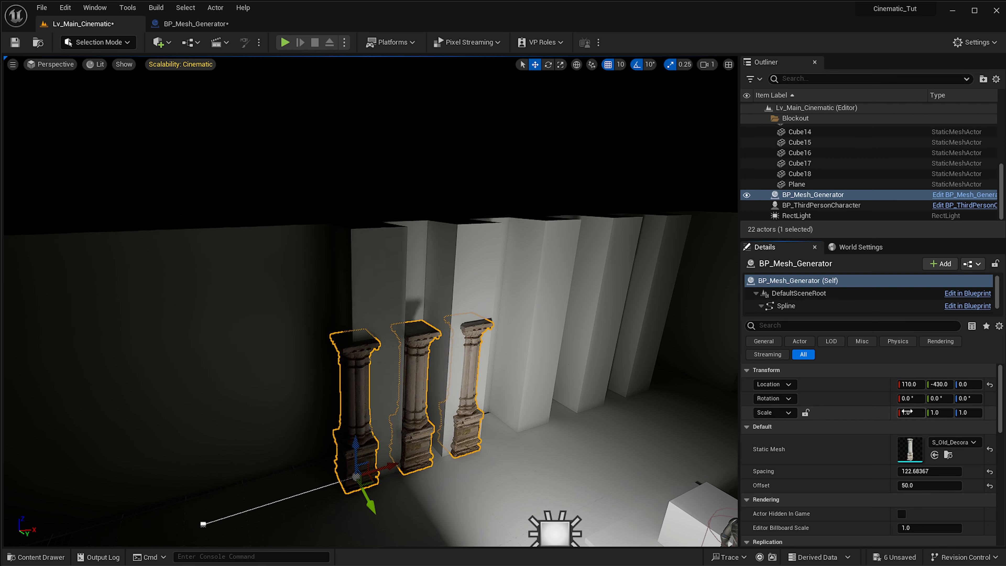
- Lock the generator's scale proportions, try scales of 2 and 1.7, and set it to 1.6
{"action": "left_click", "coordinate": [805, 413]}
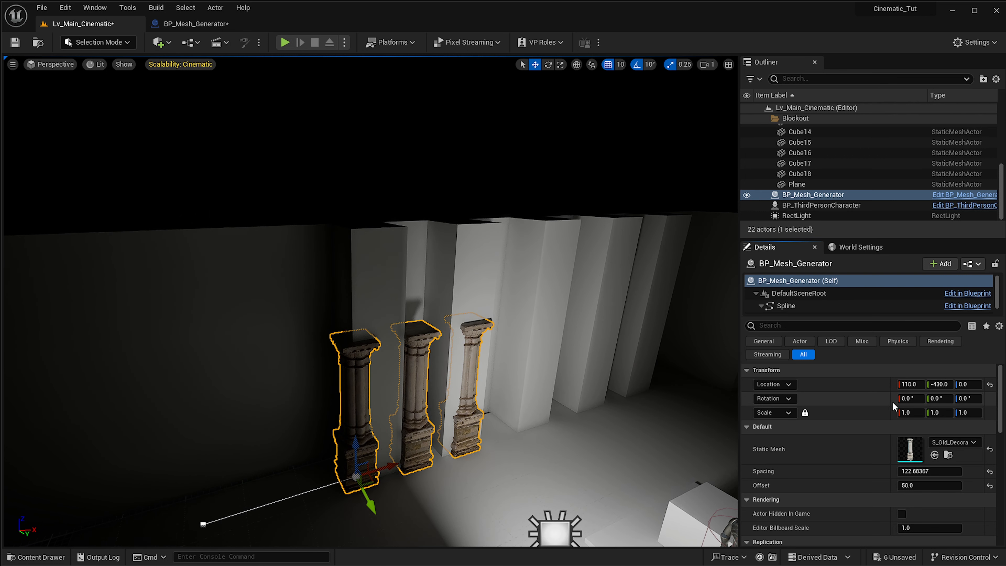
{"action": "left_click", "coordinate": [907, 412]}
{"action": "type", "text": "2"}
{"action": "key", "text": "Return"}
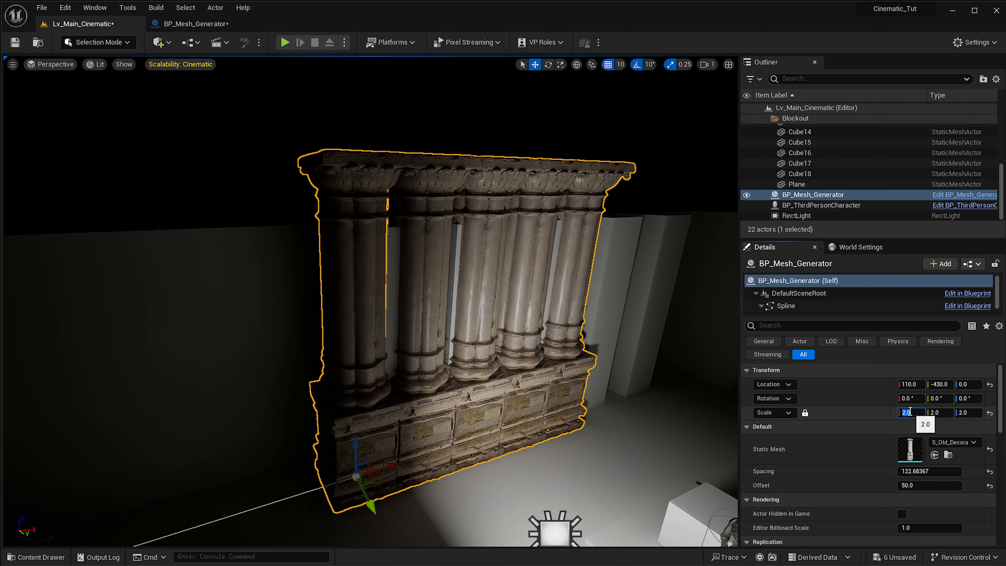
{"action": "type", "text": "1.7"}
{"action": "key", "text": "Return"}
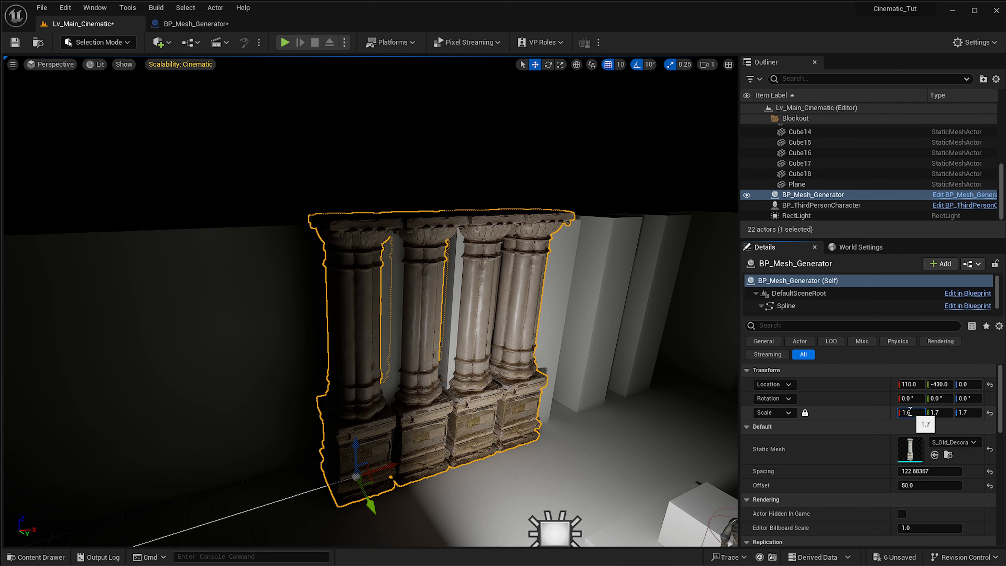
{"action": "type", "text": "1.6"}
{"action": "key", "text": "Return"}
- Move the scaled pillars to X 160, Y -460, against the tall wall blocks
{"action": "right_click_drag", "start_coordinate": [422, 381], "coordinate": [386, 401]}
{"action": "left_click_drag", "start_coordinate": [434, 406], "coordinate": [460, 403]}
{"action": "right_click_drag", "start_coordinate": [460, 403], "coordinate": [412, 431]}
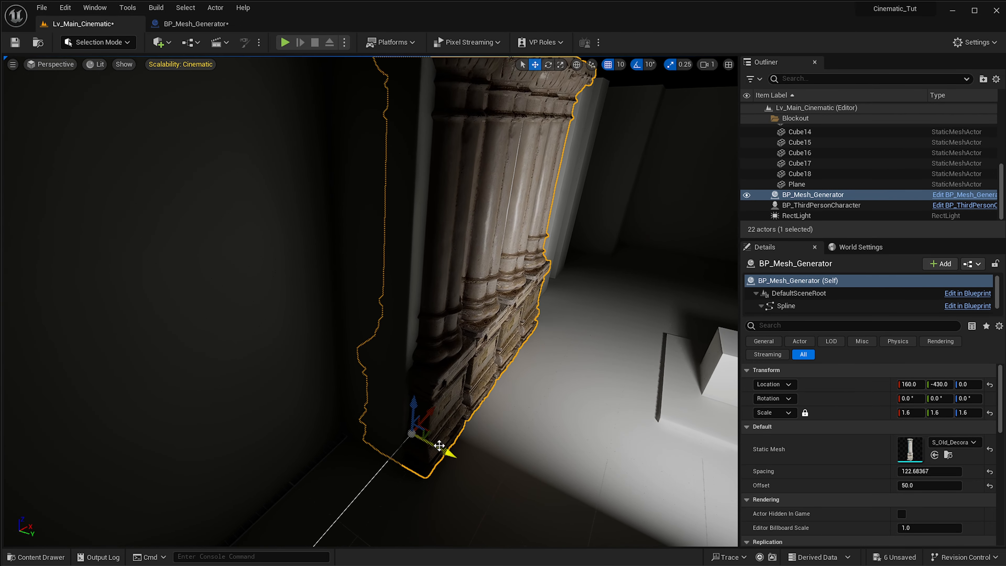
{"action": "left_click_drag", "start_coordinate": [442, 449], "coordinate": [426, 445]}
{"action": "right_click_drag", "start_coordinate": [428, 445], "coordinate": [373, 423]}
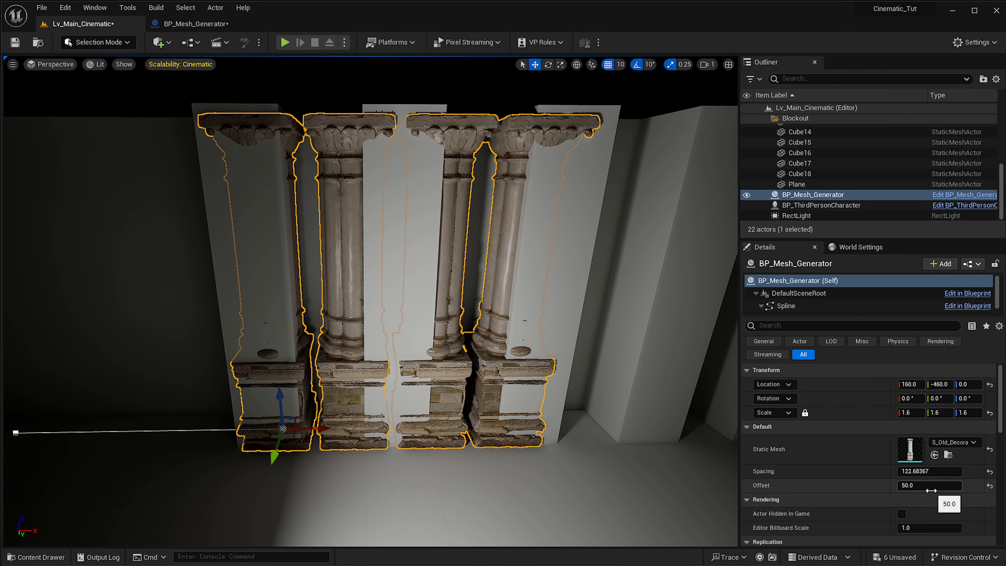
- Try Offsets of 60, 80 and 90 for the pillar row, and set it to 120
{"action": "type", "text": "60"}
{"action": "key", "text": "Return"}
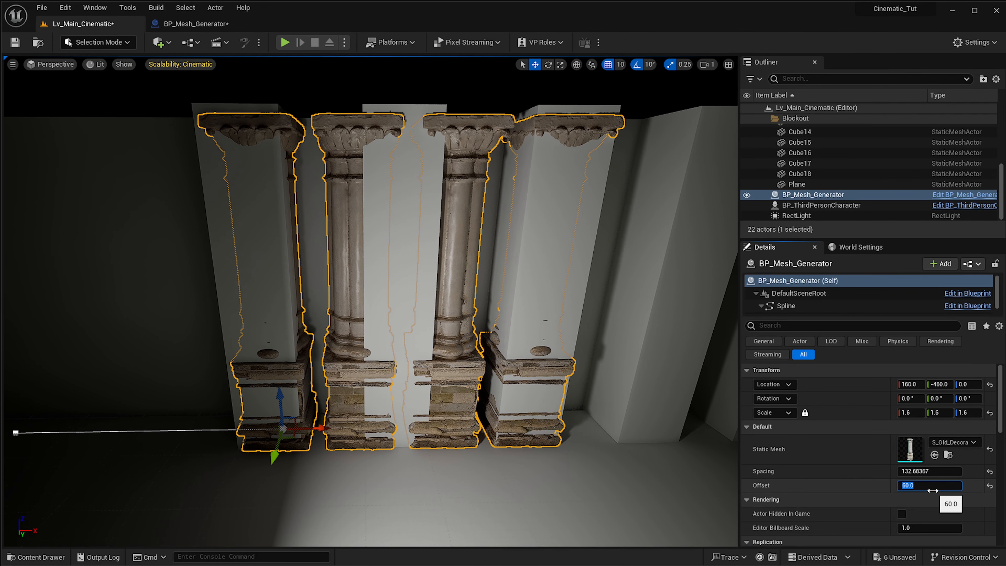
{"action": "type", "text": "80"}
{"action": "key", "text": "Return"}
{"action": "type", "text": "90"}
{"action": "key", "text": "Return"}
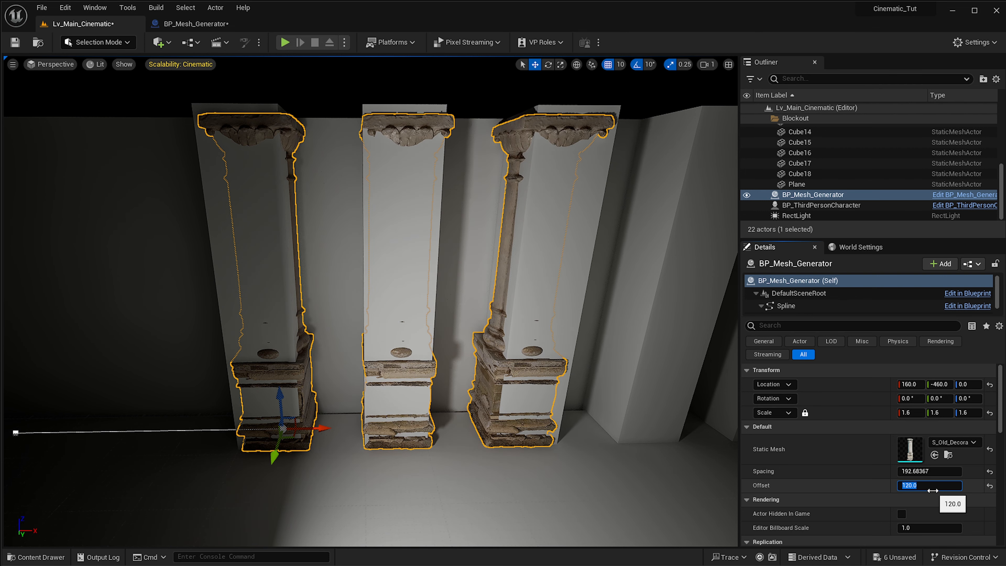
- Shift the generator along X to 150 to align the first pillar with its wall block
{"action": "mouse_move", "coordinate": [394, 421]}
{"action": "right_mouse_down"}
{"action": "mouse_move", "coordinate": [365, 421]}
{"action": "mouse_move", "coordinate": [386, 421]}
{"action": "right_mouse_up"}
{"action": "key", "text": "a"}
{"action": "left_click_drag", "start_coordinate": [347, 411], "coordinate": [340, 411]}
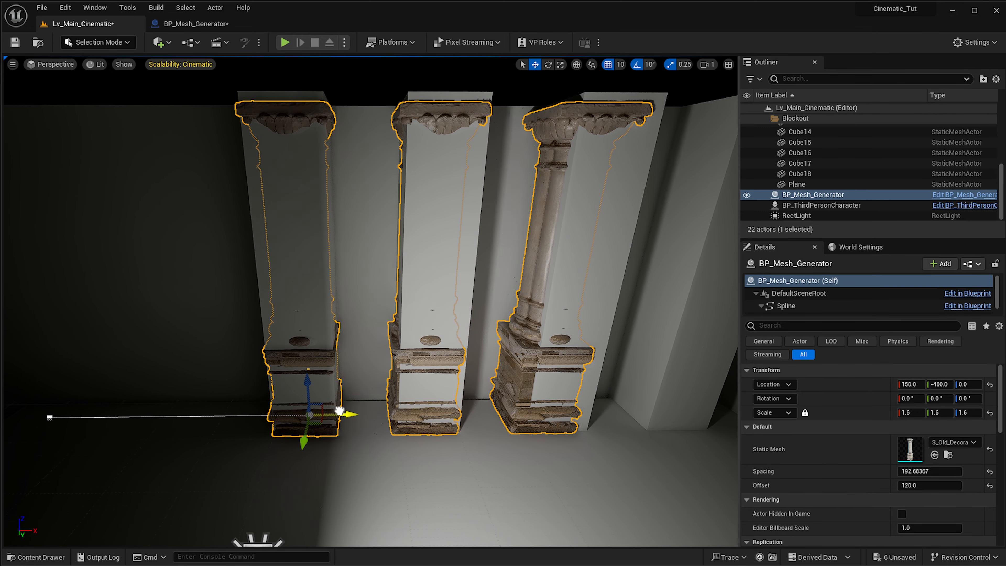
- Set the pillar row's Offset to 125
{"action": "right_click_drag", "start_coordinate": [410, 363], "coordinate": [424, 357]}
{"action": "key", "text": "d"}
{"action": "key", "text": "a"}
{"action": "left_click", "coordinate": [923, 489]}
{"action": "type", "text": "12"}
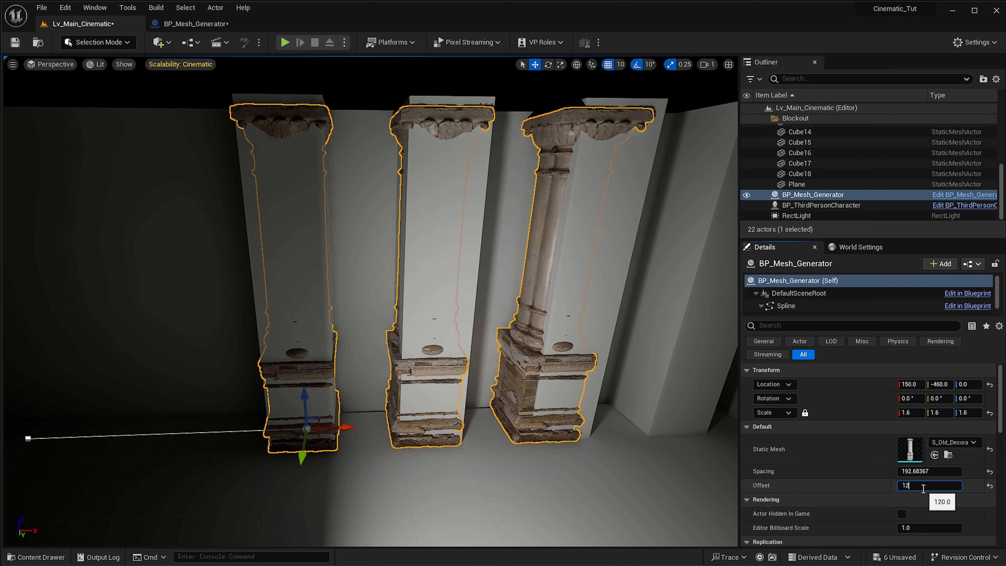
{"action": "type", "text": "5"}
{"action": "key", "text": "Return"}
{"action": "type", "text": "13"}
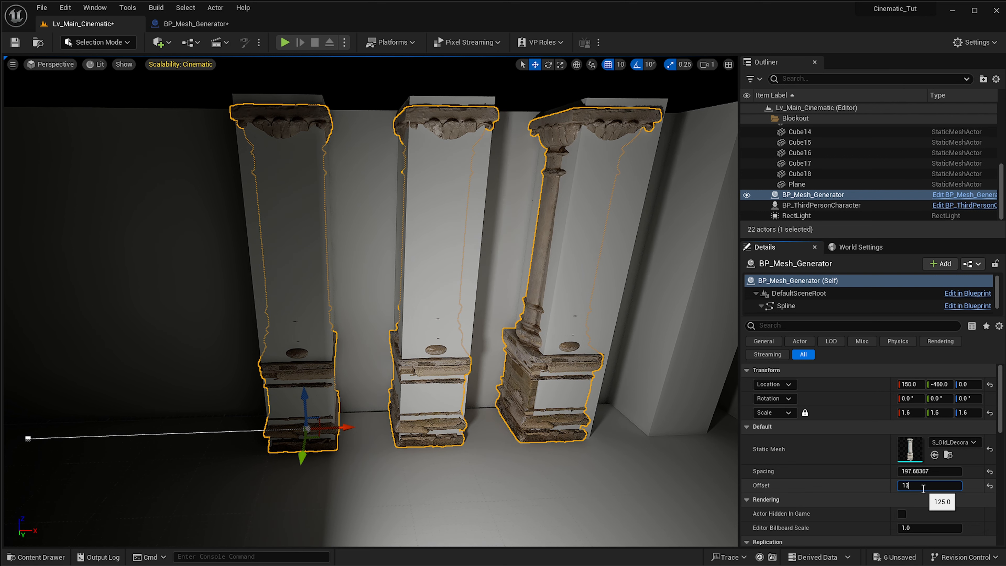
{"action": "type", "text": "09"}
{"action": "key", "text": "Return"}
{"action": "right_click_drag", "start_coordinate": [566, 444], "coordinate": [495, 444]}
{"action": "key", "text": "ctrl+z"}
- Try an Offset of 130 for the pillar row, and set it to 135
{"action": "left_click", "coordinate": [939, 485]}
{"action": "type", "text": "13"}
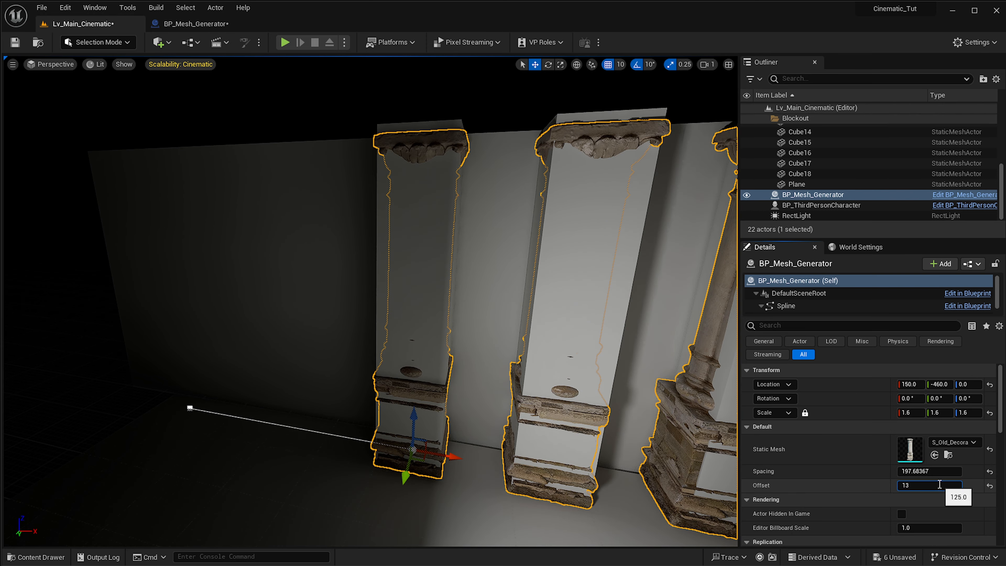
{"action": "type", "text": "0"}
{"action": "key", "text": "Return"}
{"action": "key", "text": "d"}
{"action": "right_click_drag", "start_coordinate": [662, 441], "coordinate": [701, 441]}
{"action": "left_click", "coordinate": [952, 482]}
{"action": "type", "text": "135"}
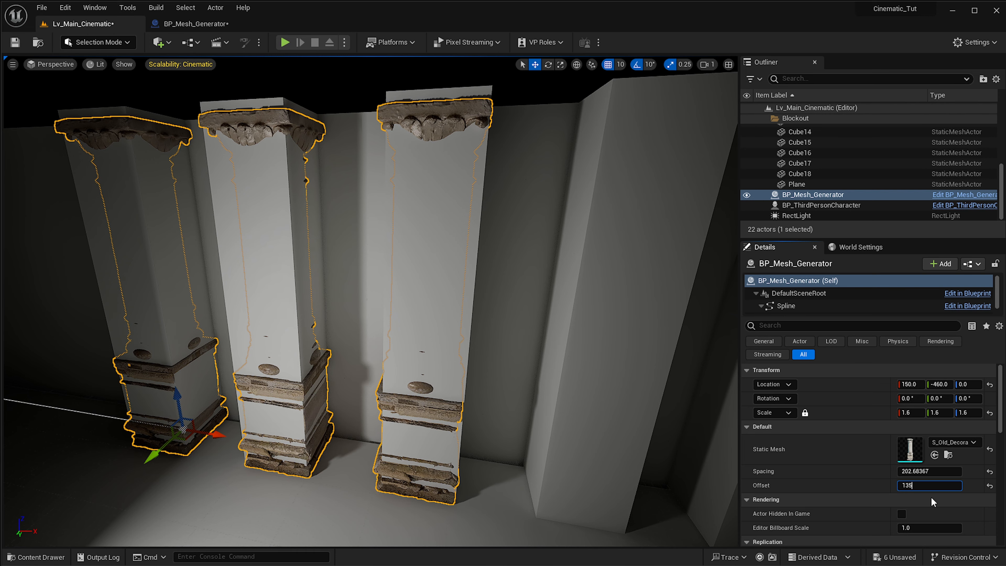
{"action": "key", "text": "Return"}
- Shift the generator along X to 180
{"action": "key", "text": "s"}
{"action": "right_click_drag", "start_coordinate": [506, 322], "coordinate": [432, 350]}
{"action": "left_click_drag", "start_coordinate": [270, 375], "coordinate": [284, 376]}
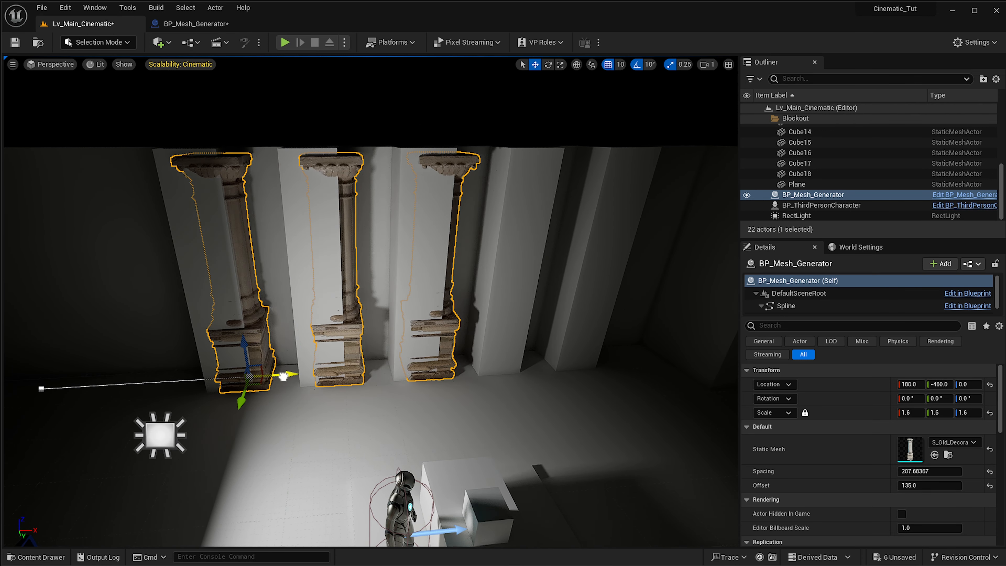
- Undo the generator's last X shift and extend the spline's end point along X until the row has five pillars
{"action": "key", "text": "ctrl+z"}
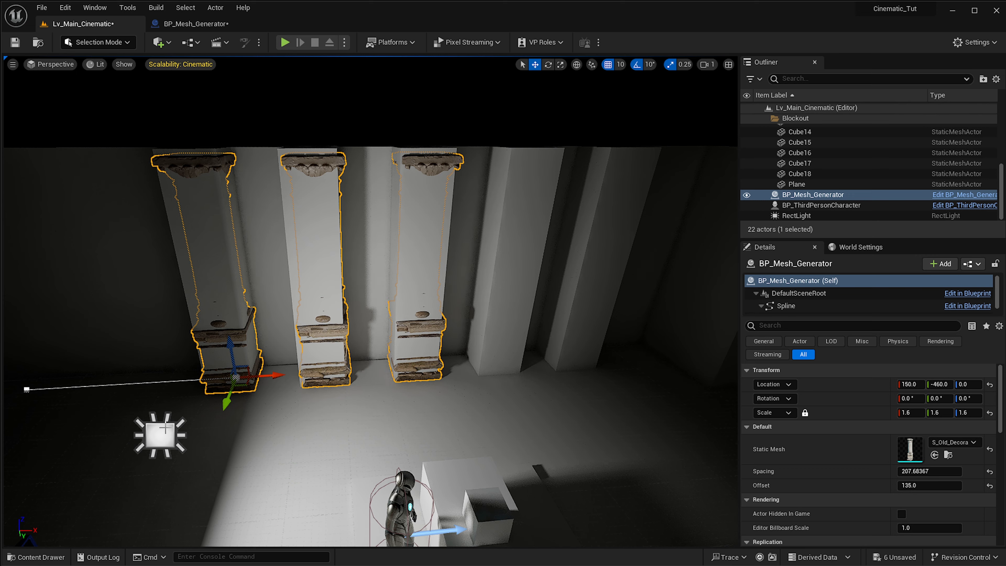
{"action": "left_click", "coordinate": [26, 390]}
{"action": "right_click_drag", "start_coordinate": [131, 379], "coordinate": [36, 384]}
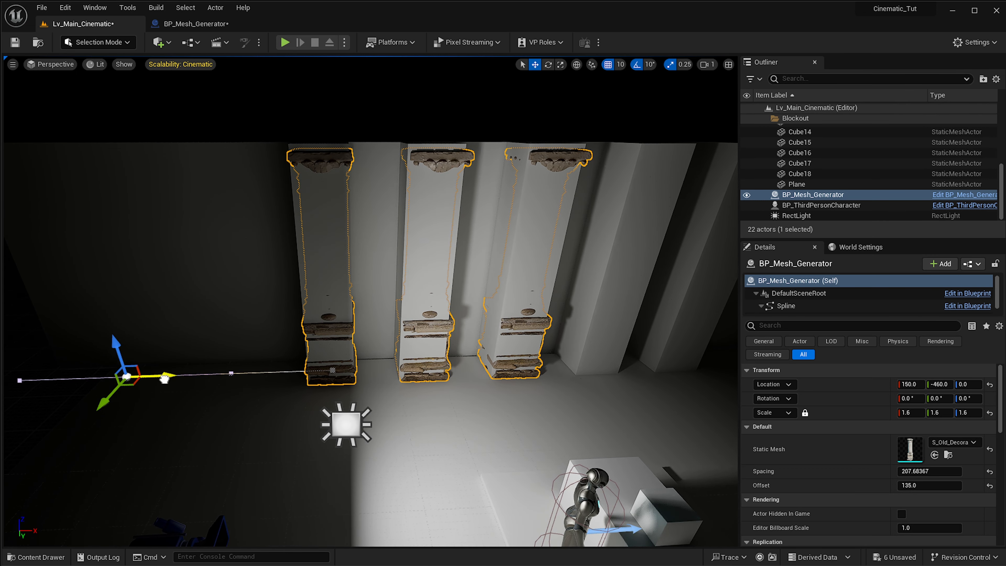
{"action": "left_click_drag", "start_coordinate": [165, 380], "coordinate": [68, 384]}
{"action": "mouse_move", "coordinate": [68, 384]}
{"action": "right_mouse_down"}
{"action": "mouse_move", "coordinate": [72, 394]}
{"action": "mouse_move", "coordinate": [72, 369]}
{"action": "right_mouse_up"}
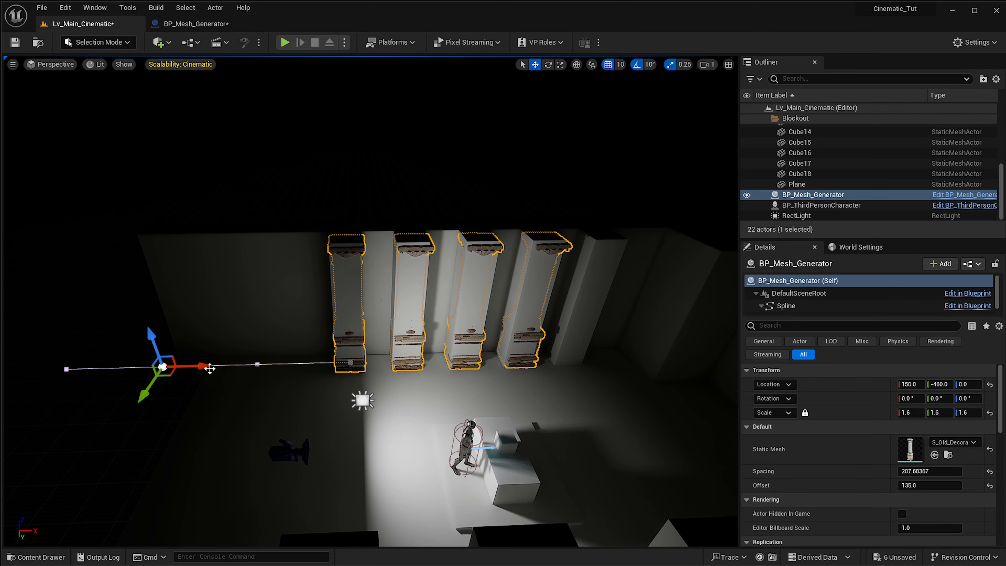
{"action": "left_click_drag", "start_coordinate": [208, 368], "coordinate": [134, 372]}
{"action": "right_click_drag", "start_coordinate": [134, 372], "coordinate": [140, 371]}
{"action": "right_click_drag", "start_coordinate": [378, 378], "coordinate": [323, 379]}
{"action": "right_click_drag", "start_coordinate": [319, 285], "coordinate": [326, 296]}
{"action": "right_click_drag", "start_coordinate": [568, 247], "coordinate": [563, 250]}
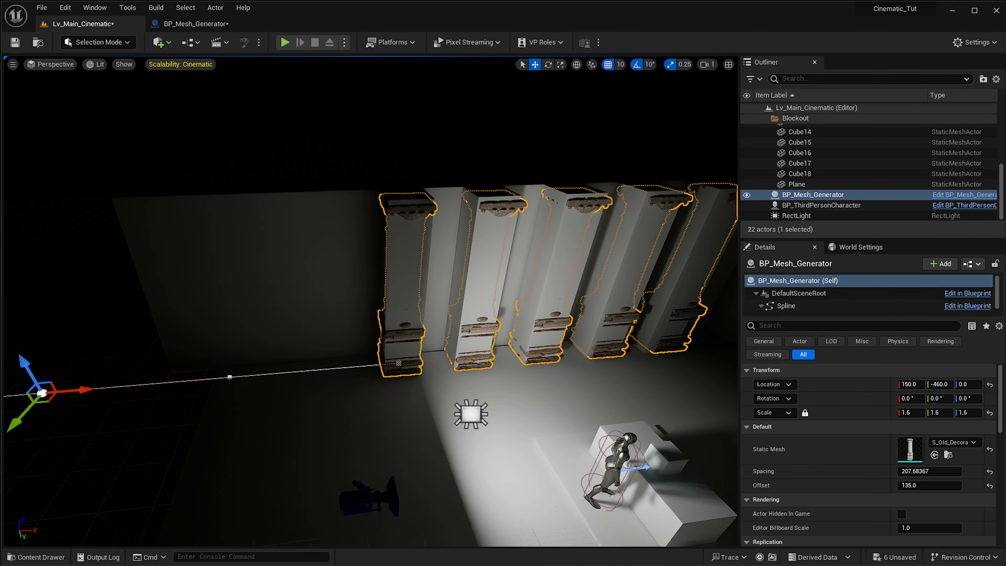
- Set the pillar row's Offset to 130 and check the pillars' alignment with the wall blocks
{"action": "right_click_drag", "start_coordinate": [430, 290], "coordinate": [430, 290]}
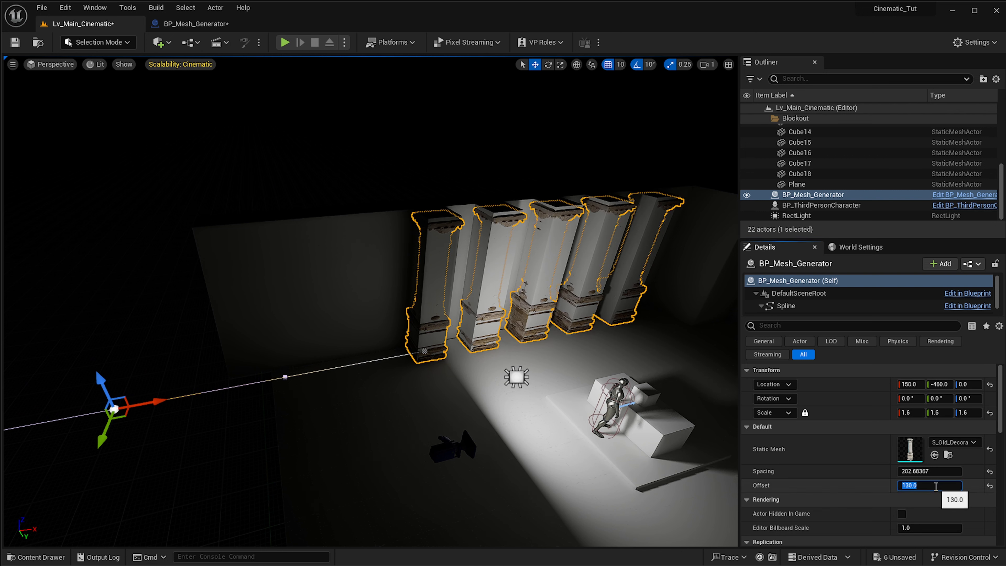
{"action": "right_click_drag", "start_coordinate": [320, 304], "coordinate": [317, 304]}
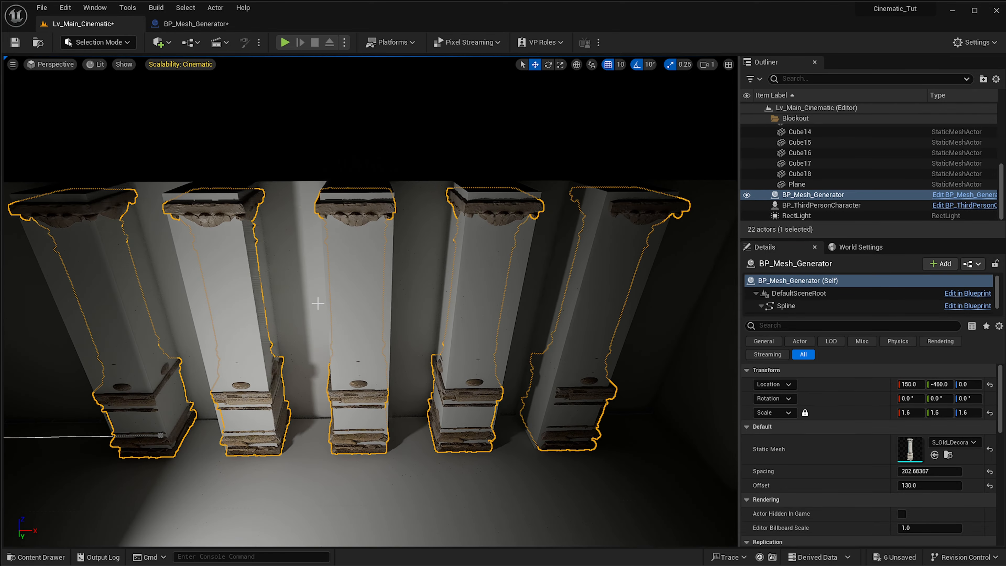
{"action": "right_click_drag", "start_coordinate": [474, 302], "coordinate": [459, 350]}
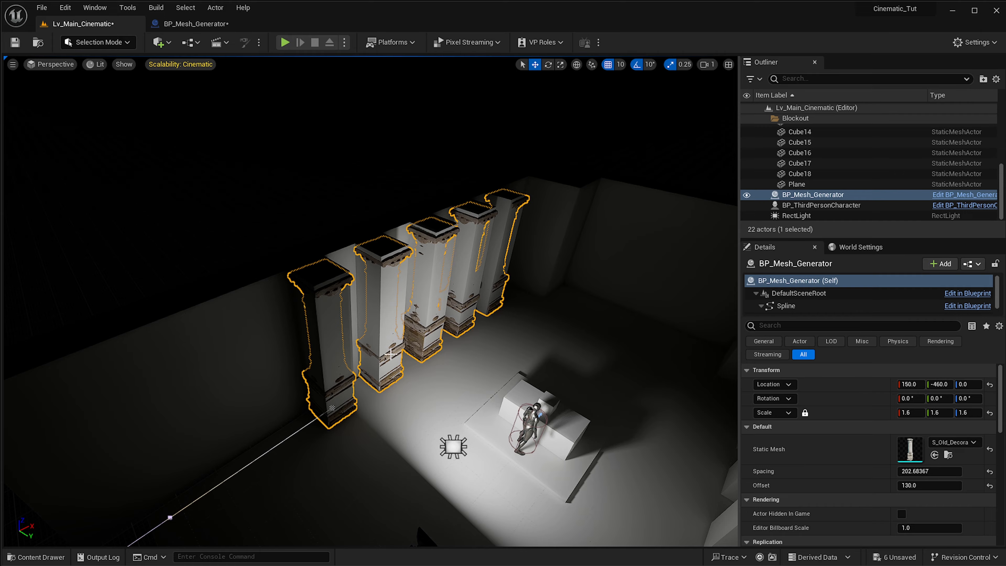
- Select the five blockout cubes overlapping the pillar row and move them along Y back into the wall
{"action": "right_click_drag", "start_coordinate": [443, 228], "coordinate": [397, 382]}
{"action": "left_click", "coordinate": [396, 382]}
{"action": "left_click", "coordinate": [461, 354], "text": "ctrl"}
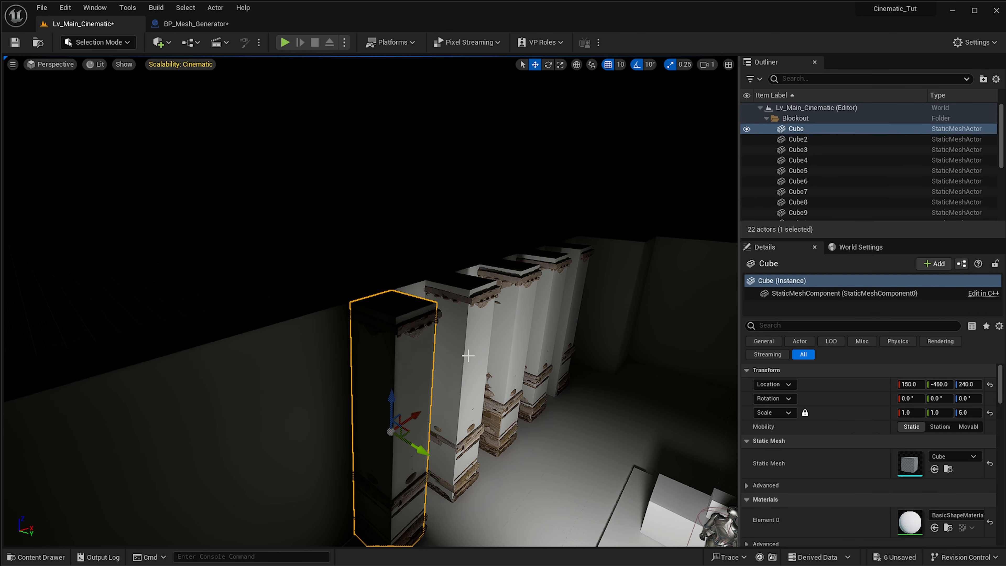
{"action": "left_click", "coordinate": [507, 336], "text": "ctrl"}
{"action": "left_click", "coordinate": [538, 326], "text": "ctrl"}
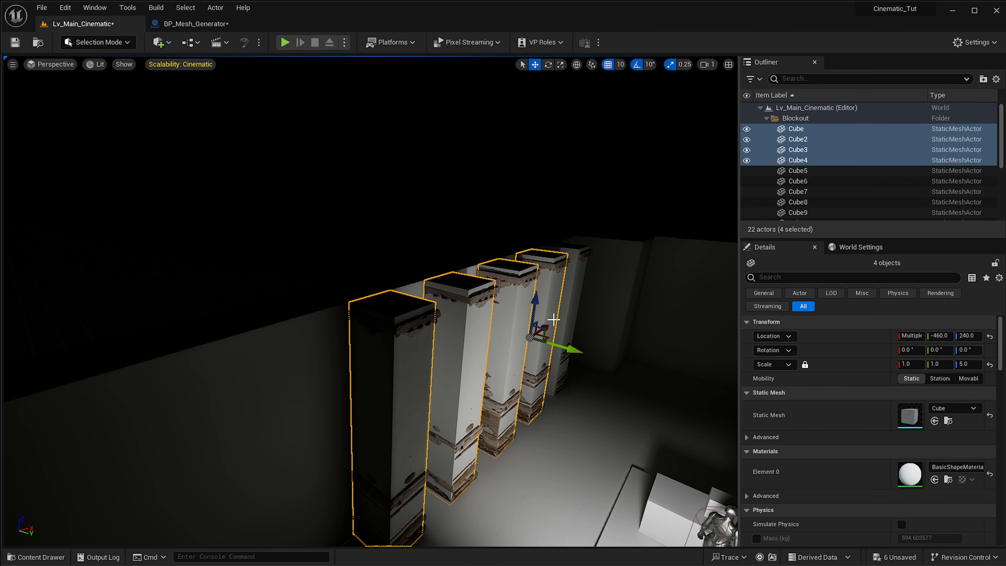
{"action": "left_click", "coordinate": [565, 320], "text": "ctrl"}
{"action": "right_click_drag", "start_coordinate": [564, 320], "coordinate": [602, 280]}
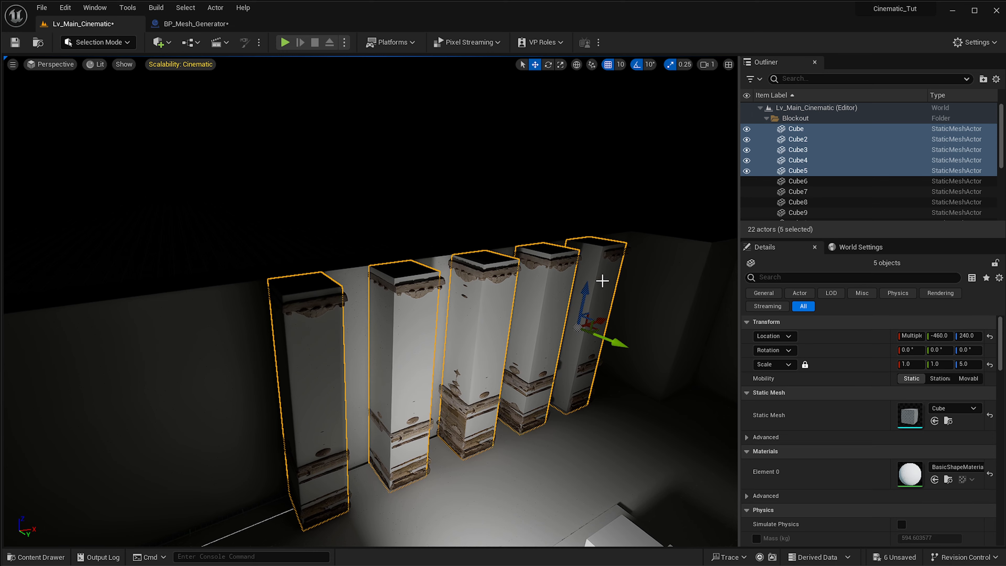
{"action": "right_click_drag", "start_coordinate": [537, 337], "coordinate": [522, 344]}
{"action": "left_click_drag", "start_coordinate": [513, 344], "coordinate": [370, 311]}
{"action": "right_click_drag", "start_coordinate": [416, 339], "coordinate": [348, 353]}
- Duplicate the pillar generator along Y to the opposite wall, placing the copy at Y 450 over the wall blocks
{"action": "left_click", "coordinate": [320, 330]}
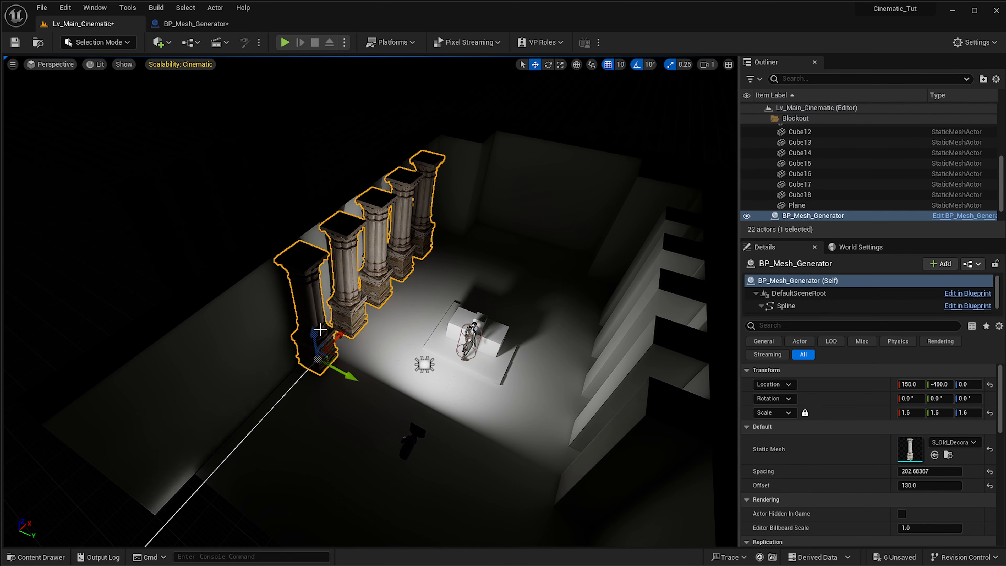
{"action": "right_click_drag", "start_coordinate": [360, 290], "coordinate": [234, 395]}
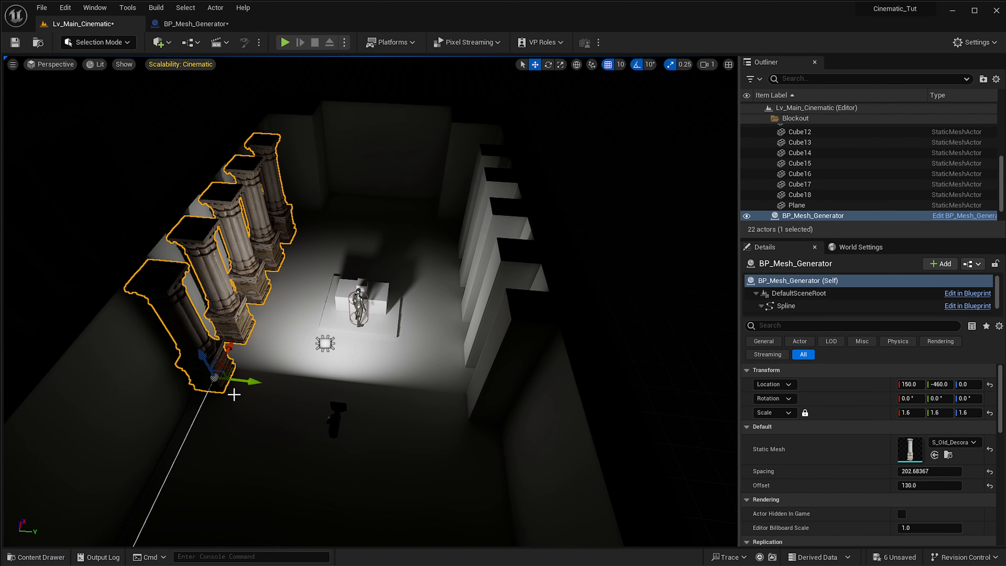
{"action": "left_click_drag", "start_coordinate": [249, 382], "coordinate": [504, 424], "text": "alt"}
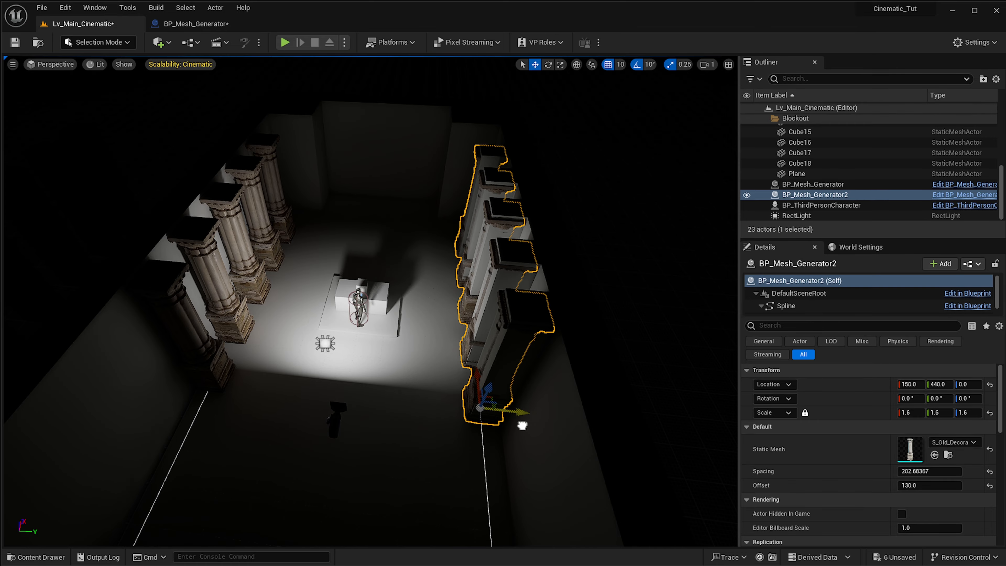
{"action": "right_click_drag", "start_coordinate": [514, 412], "coordinate": [578, 369]}
{"action": "right_click_drag", "start_coordinate": [440, 321], "coordinate": [433, 317]}
{"action": "key", "text": "w"}
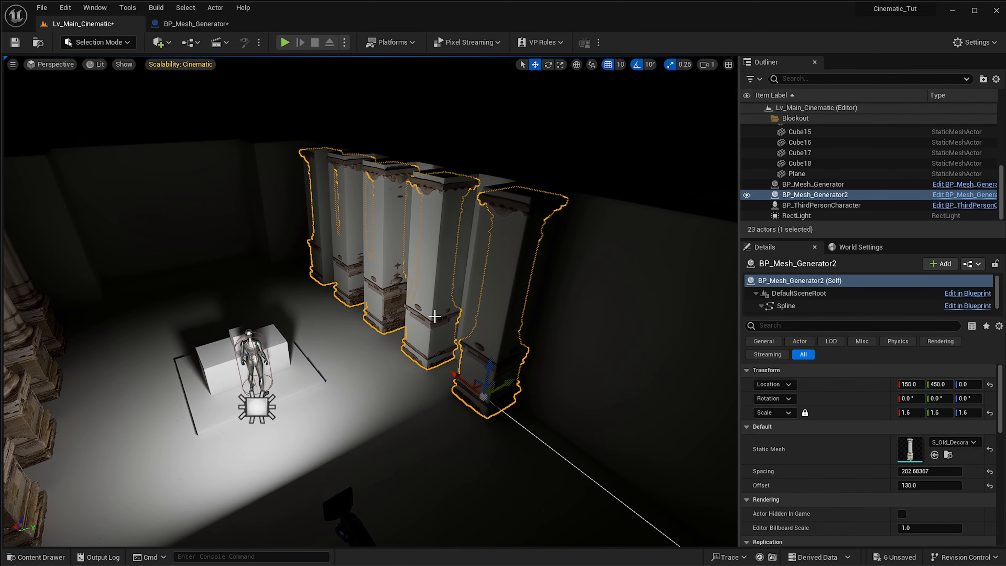
- Select the five blockout cubes overlapping the duplicated pillar row and move them along Y back into their wall
{"action": "left_click", "coordinate": [512, 319]}
{"action": "left_click", "coordinate": [436, 278], "text": "ctrl"}
{"action": "left_click", "coordinate": [387, 253], "text": "ctrl"}
{"action": "left_click", "coordinate": [346, 241], "text": "ctrl"}
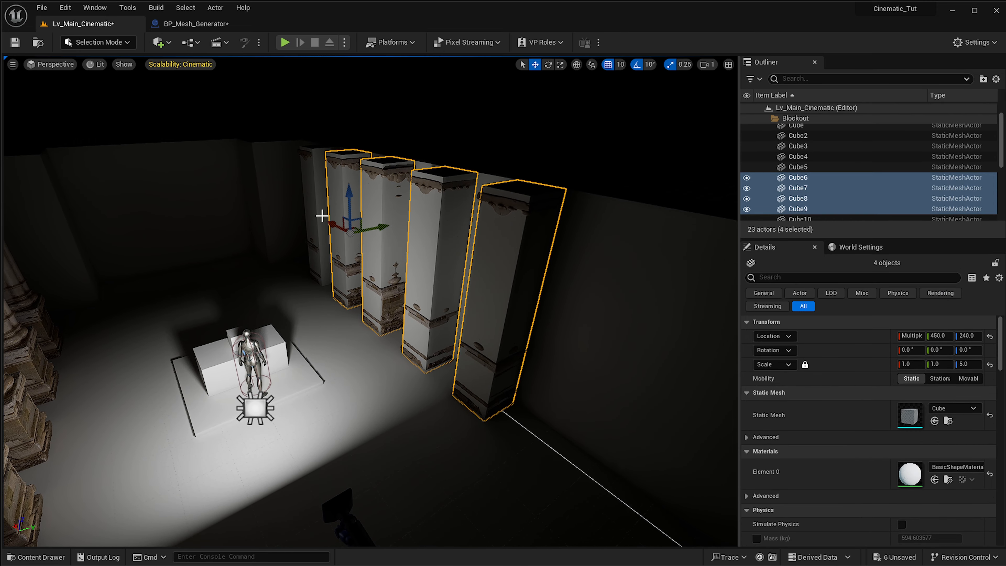
{"action": "left_click", "coordinate": [322, 218], "text": "ctrl"}
{"action": "right_click_drag", "start_coordinate": [321, 218], "coordinate": [345, 246]}
{"action": "key", "text": "e"}
{"action": "left_click_drag", "start_coordinate": [354, 294], "coordinate": [510, 304]}
- Examine the duplicated pillar row against its wall, both from near floor level and from above
{"action": "right_click_drag", "start_coordinate": [510, 304], "coordinate": [446, 384]}
{"action": "key", "text": "q"}
{"action": "key", "text": "a"}
{"action": "left_click", "coordinate": [506, 280]}
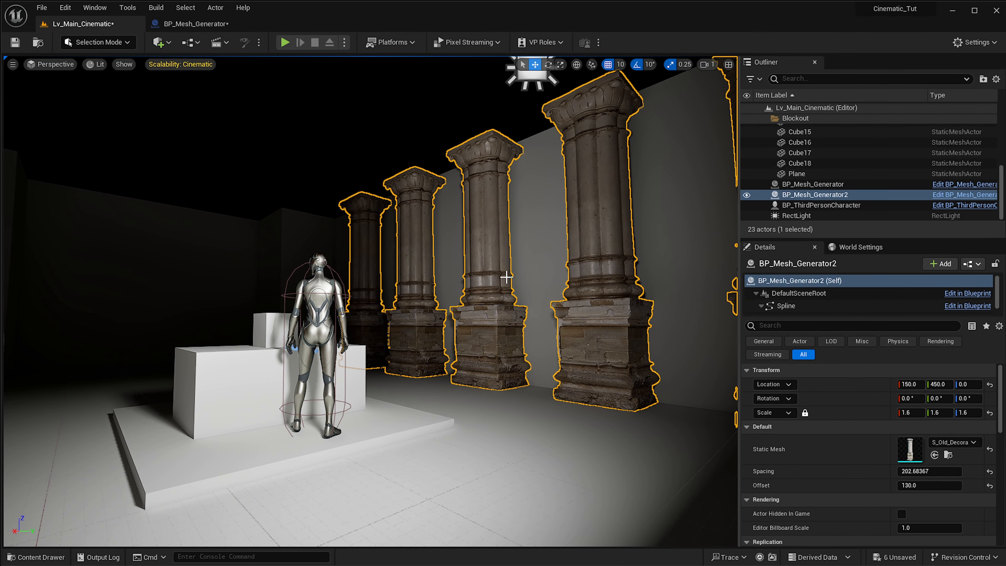
{"action": "key", "text": "g"}
{"action": "mouse_move", "coordinate": [507, 278]}
{"action": "right_mouse_down"}
{"action": "mouse_move", "coordinate": [471, 323]}
{"action": "mouse_move", "coordinate": [488, 284]}
{"action": "mouse_move", "coordinate": [510, 275]}
{"action": "right_mouse_up"}
{"action": "key", "text": "s"}
{"action": "left_click", "coordinate": [585, 253]}
{"action": "key", "text": "s"}
{"action": "right_click_drag", "start_coordinate": [585, 254], "coordinate": [565, 301]}
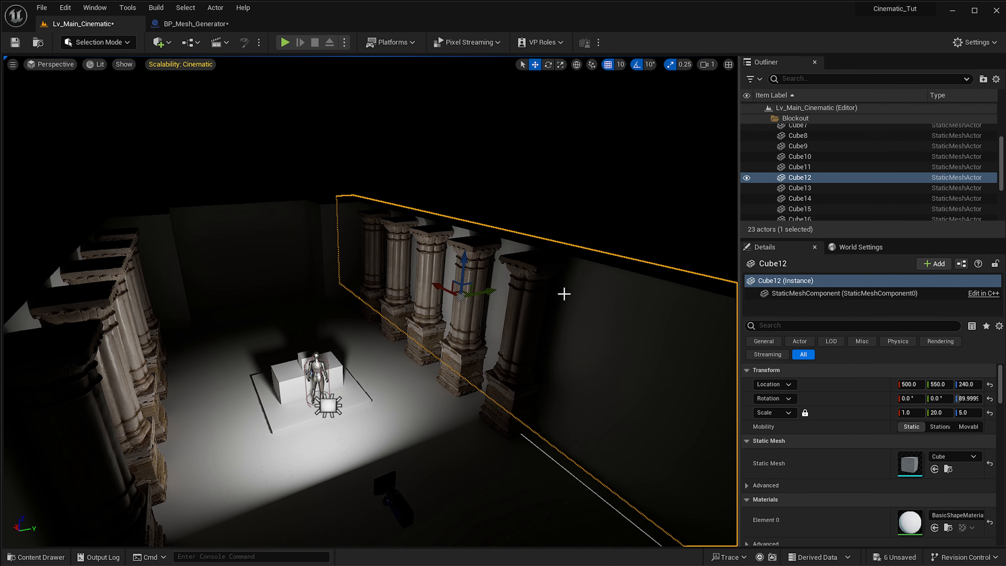
- Examine the hall between the two facing pillar rows, from the entrance up to the central platform
{"action": "right_click_drag", "start_coordinate": [362, 267], "coordinate": [341, 268]}
{"action": "mouse_move", "coordinate": [265, 291]}
{"action": "right_mouse_down"}
{"action": "mouse_move", "coordinate": [260, 280]}
{"action": "mouse_move", "coordinate": [263, 299]}
{"action": "right_mouse_up"}
{"action": "key", "text": "w"}
{"action": "left_click", "coordinate": [542, 259]}
{"action": "left_click", "coordinate": [601, 212]}
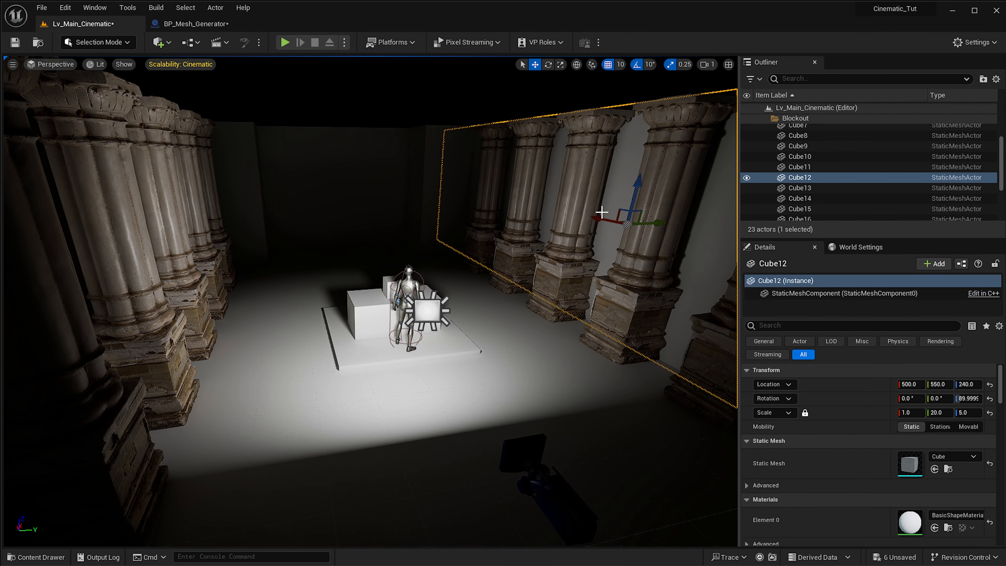
{"action": "scroll", "coordinate": [601, 214], "scroll_direction": "down", "scroll_amount": 3}
{"action": "right_click_drag", "start_coordinate": [417, 237], "coordinate": [416, 252]}
{"action": "key", "text": "e"}
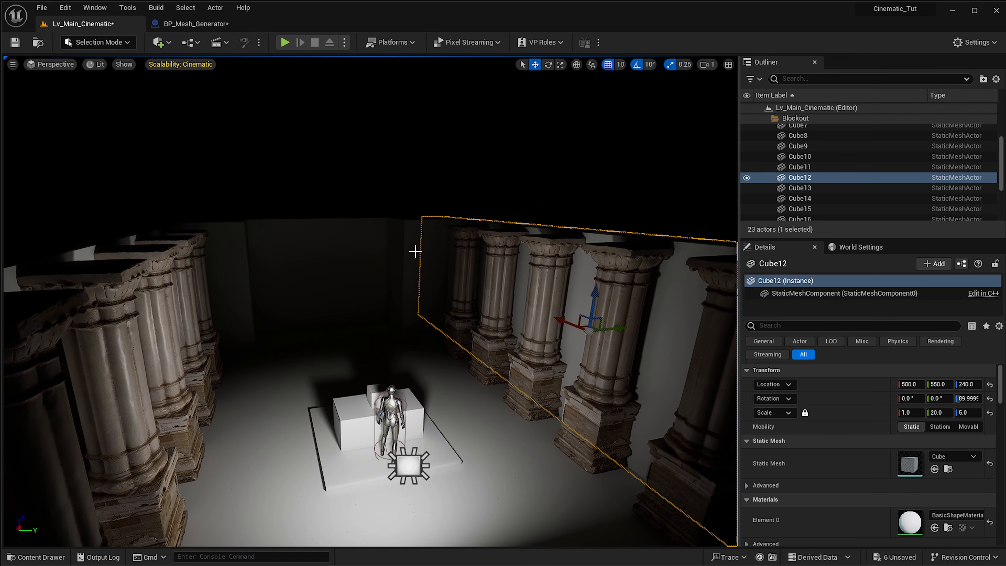
{"action": "key", "text": "q"}
{"action": "right_click_drag", "start_coordinate": [344, 317], "coordinate": [343, 334]}
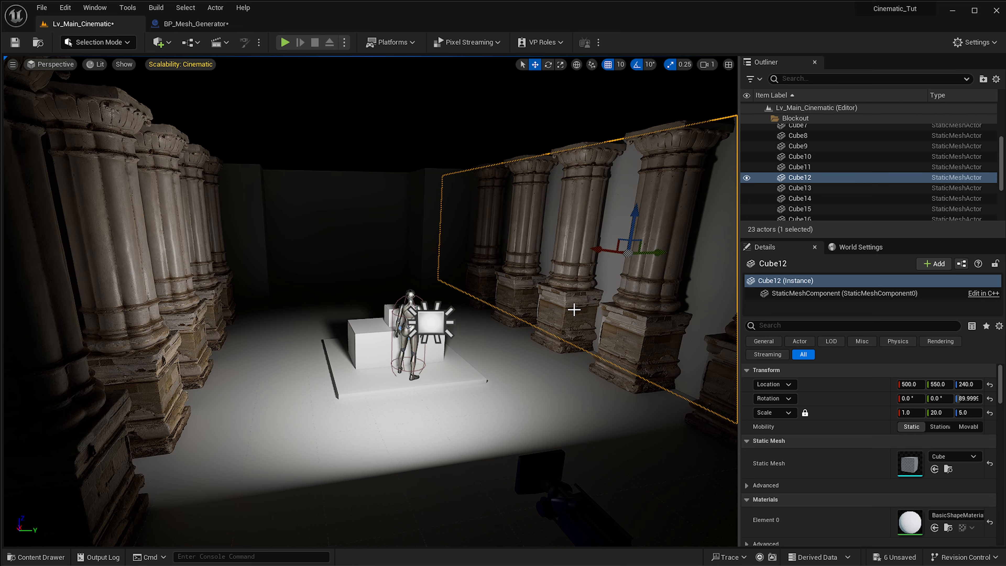
{"action": "key", "text": "w"}
{"action": "mouse_move", "coordinate": [416, 356]}
{"action": "right_mouse_down"}
{"action": "mouse_move", "coordinate": [399, 356]}
{"action": "mouse_move", "coordinate": [577, 303]}
{"action": "mouse_move", "coordinate": [430, 350]}
{"action": "right_mouse_up"}
{"action": "key", "text": "q"}
{"action": "key", "text": "s"}
{"action": "key", "text": "e"}
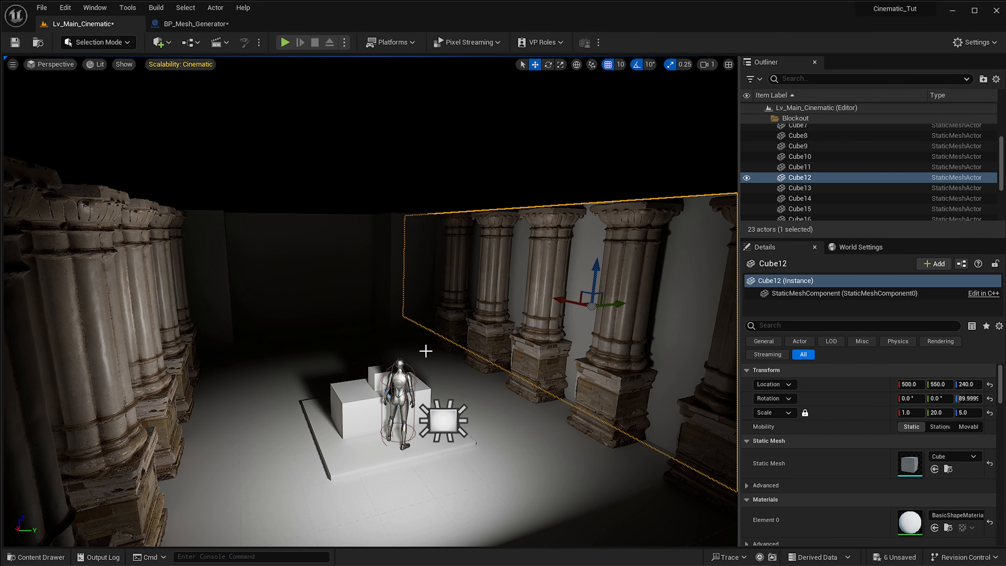
{"action": "right_click_drag", "start_coordinate": [361, 392], "coordinate": [394, 399]}
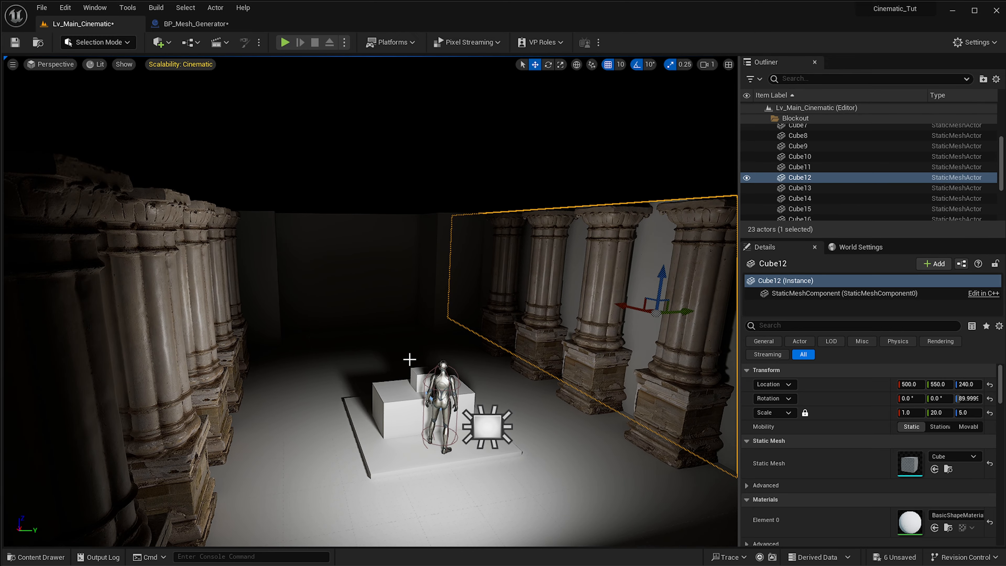
{"action": "key", "text": "w"}
{"action": "right_click_drag", "start_coordinate": [410, 359], "coordinate": [401, 409]}
{"action": "key", "text": "w"}
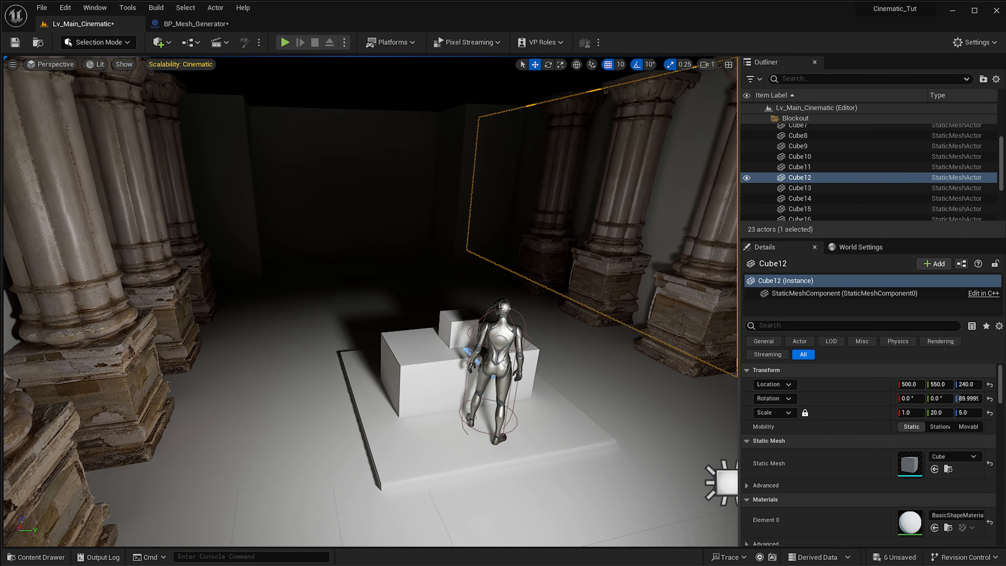
{"action": "mouse_move", "coordinate": [317, 404]}
{"action": "right_mouse_down"}
{"action": "mouse_move", "coordinate": [326, 409]}
{"action": "mouse_move", "coordinate": [308, 396]}
{"action": "right_mouse_up"}
{"action": "key", "text": "s"}
{"action": "left_click", "coordinate": [317, 405]}
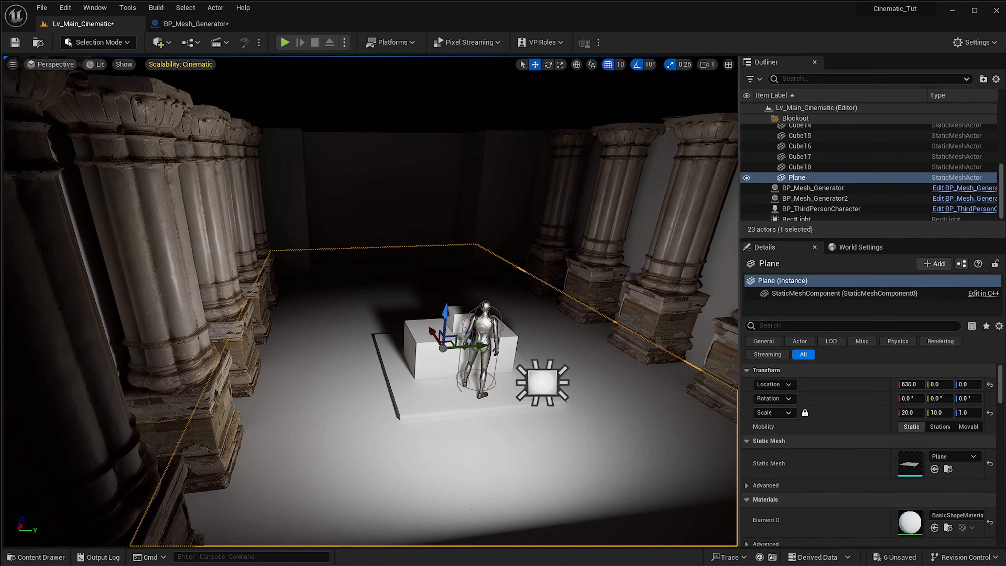
{"action": "right_click_drag", "start_coordinate": [363, 252], "coordinate": [359, 222]}
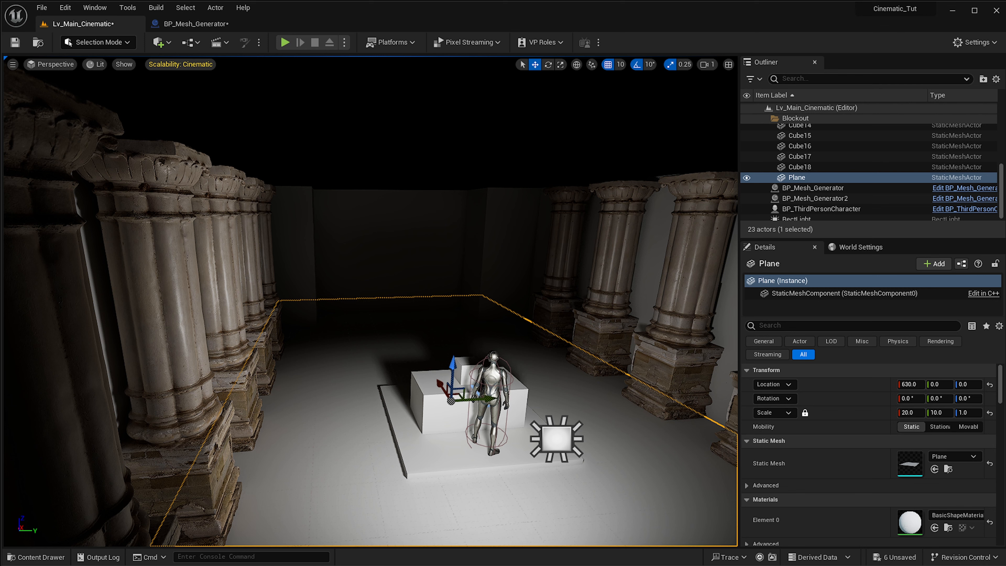
- Inspect the original pillar row and the large blockout cube in the hall's dark back corner
{"action": "right_click_drag", "start_coordinate": [359, 238], "coordinate": [347, 232]}
{"action": "left_click", "coordinate": [274, 298]}
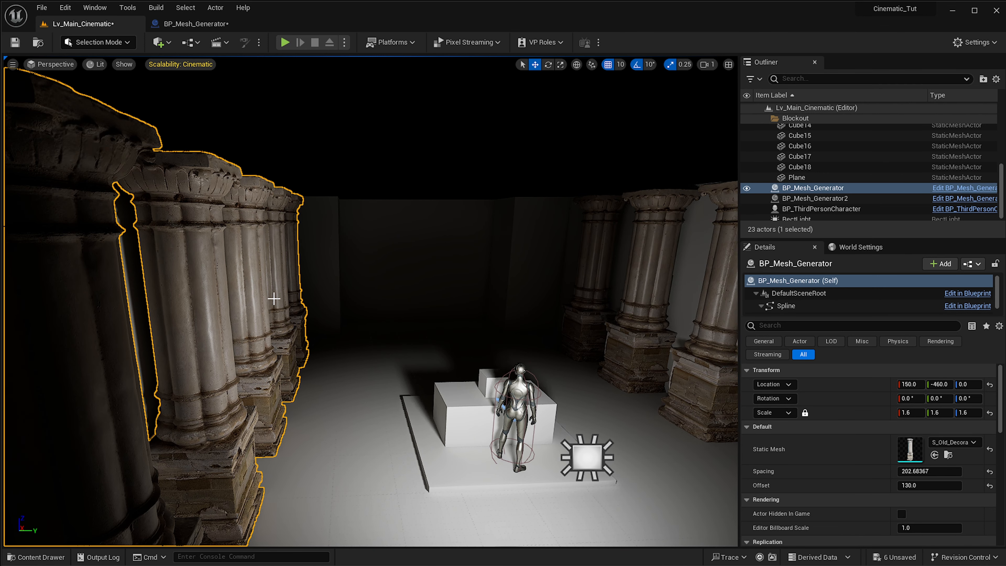
{"action": "right_click_drag", "start_coordinate": [386, 259], "coordinate": [407, 255]}
{"action": "key", "text": "s"}
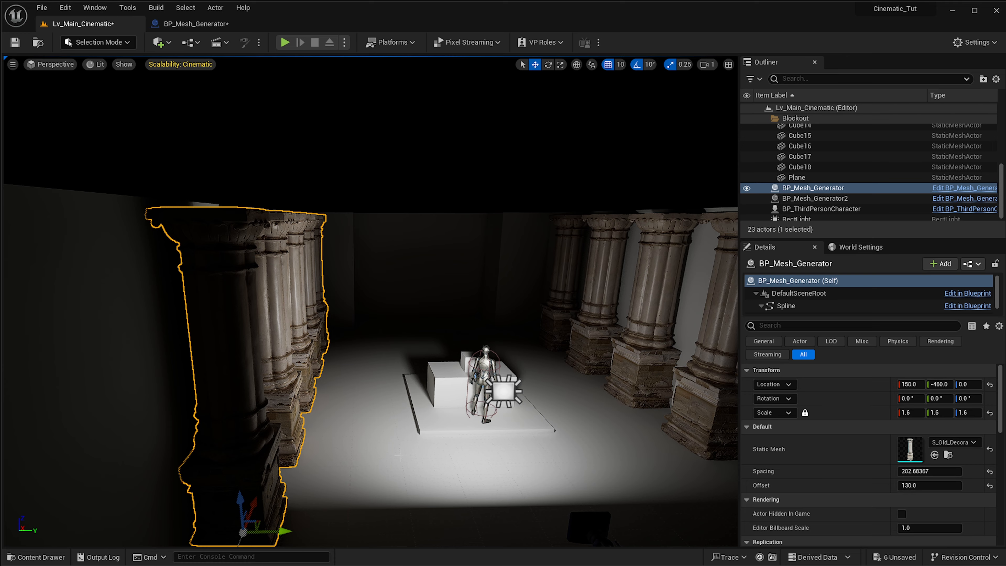
{"action": "key", "text": "s"}
{"action": "right_click_drag", "start_coordinate": [678, 427], "coordinate": [671, 452]}
{"action": "key", "text": "w"}
{"action": "left_click", "coordinate": [467, 324]}
{"action": "left_click", "coordinate": [433, 319]}
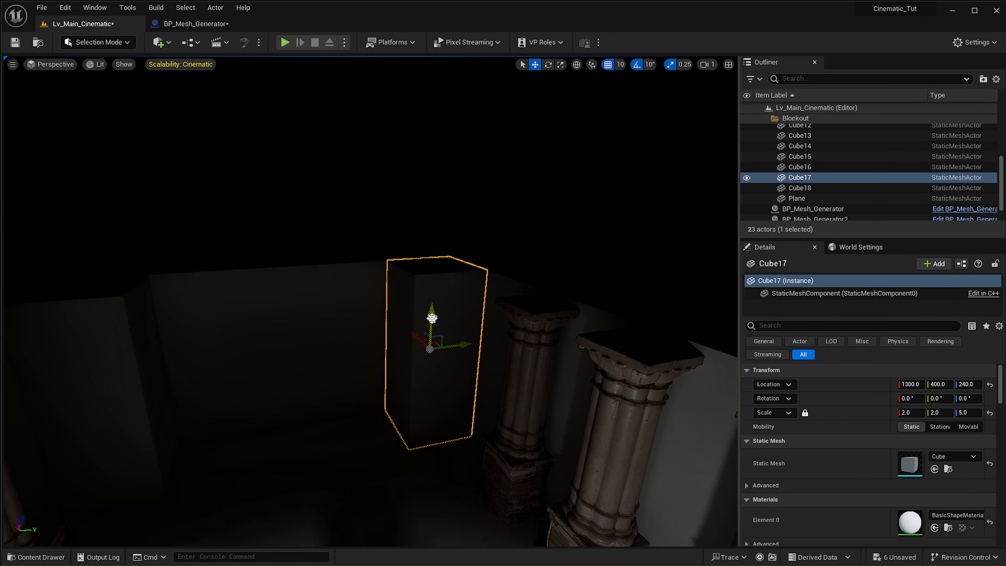
- Duplicate the rectangular light and move the copy along X toward the hall's back wall to light that area
{"action": "key", "text": "s"}
{"action": "right_click_drag", "start_coordinate": [434, 319], "coordinate": [432, 378]}
{"action": "key", "text": "w"}
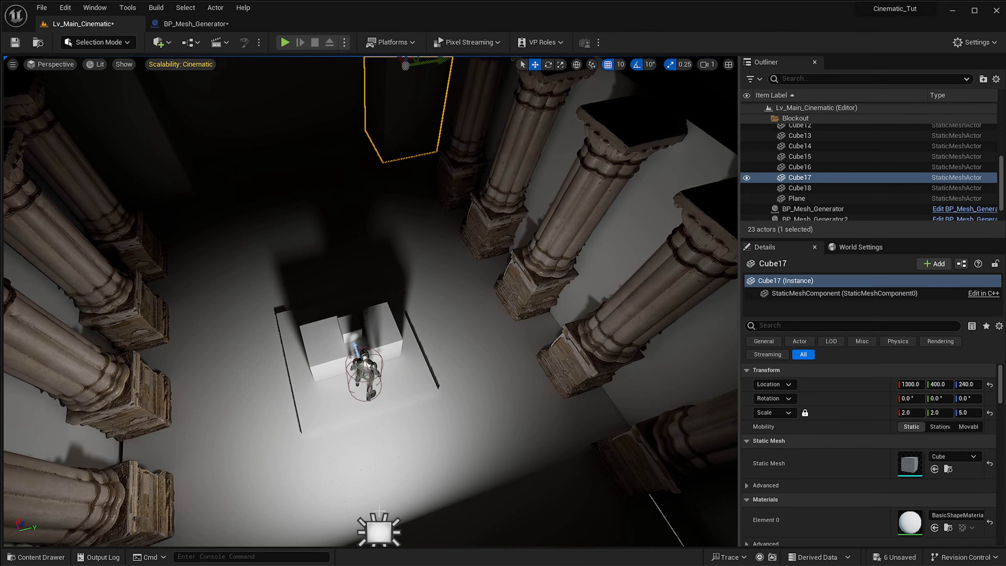
{"action": "left_click", "coordinate": [434, 320]}
{"action": "left_click", "coordinate": [385, 527]}
{"action": "right_click_drag", "start_coordinate": [387, 528], "coordinate": [378, 525]}
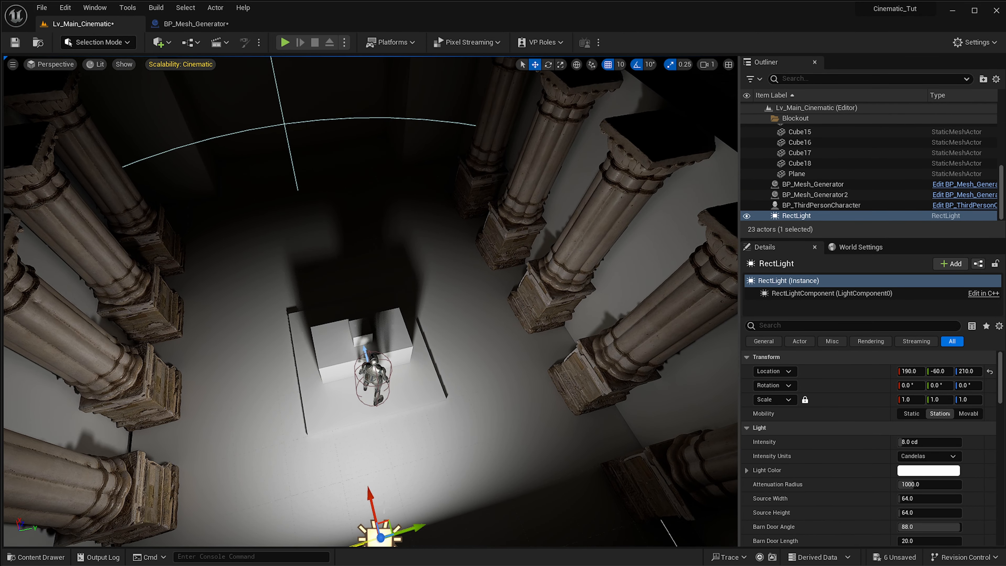
{"action": "left_click_drag", "start_coordinate": [373, 502], "coordinate": [256, 191], "text": "alt"}
{"action": "right_click_drag", "start_coordinate": [256, 190], "coordinate": [258, 143]}
{"action": "key", "text": "w"}
{"action": "left_click", "coordinate": [201, 328]}
{"action": "left_click", "coordinate": [505, 295]}
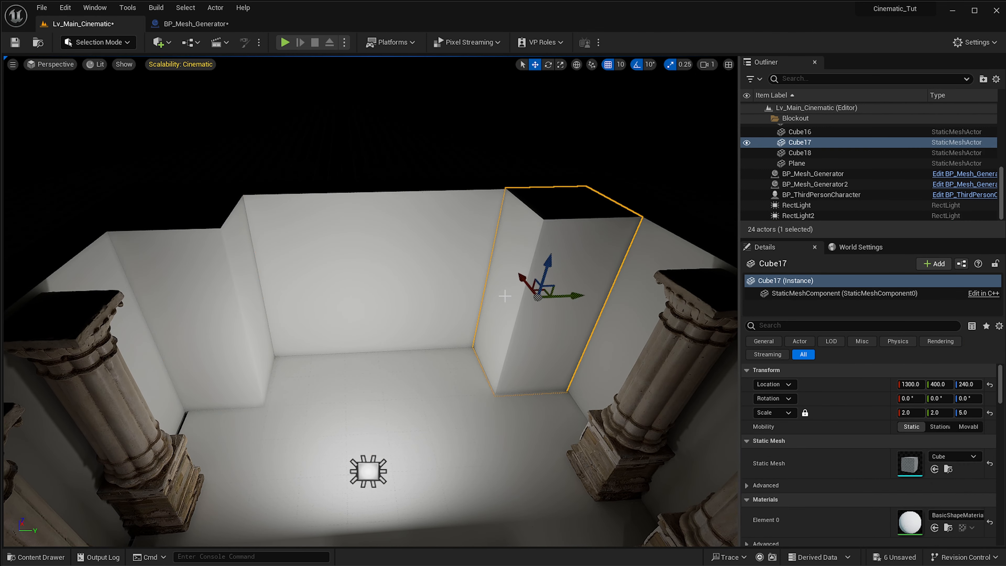
- Browse the Megascans 3D_Assets folders and open the Modular_Building_Ground_Floor_Pillar_Kit_wmfibaqdw folder
{"action": "right_click_drag", "start_coordinate": [566, 332], "coordinate": [543, 339]}
{"action": "key", "text": "ctrl+space"}
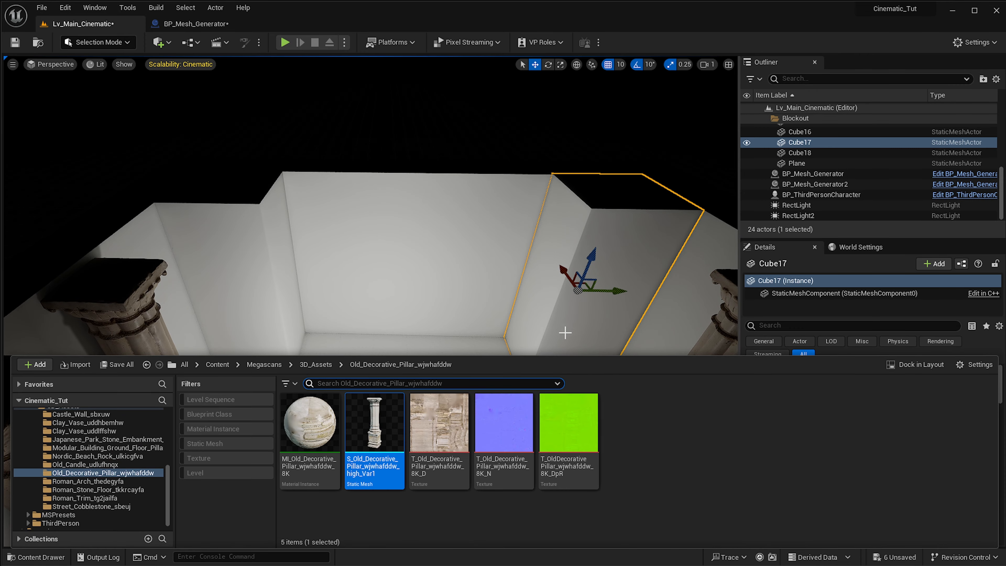
{"action": "left_click", "coordinate": [317, 364]}
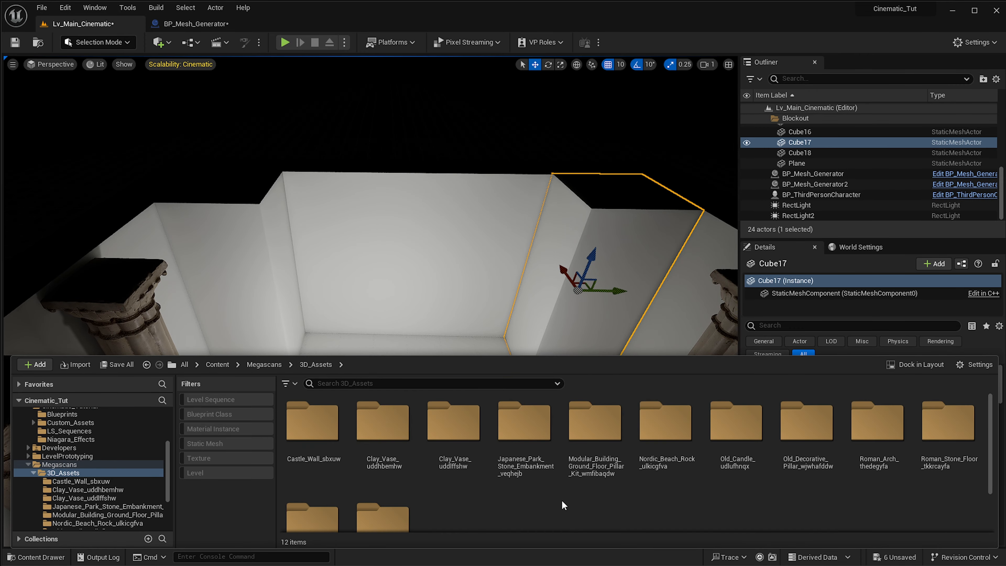
{"action": "scroll", "coordinate": [491, 479], "scroll_direction": "down", "scroll_amount": 2}
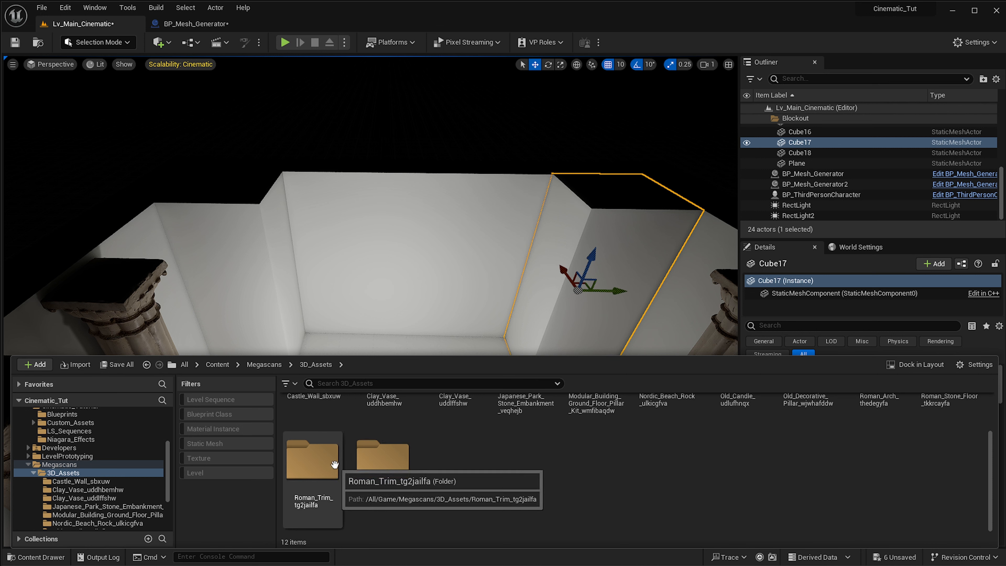
{"action": "scroll", "coordinate": [594, 489], "scroll_direction": "up", "scroll_amount": 2}
{"action": "left_click", "coordinate": [950, 436]}
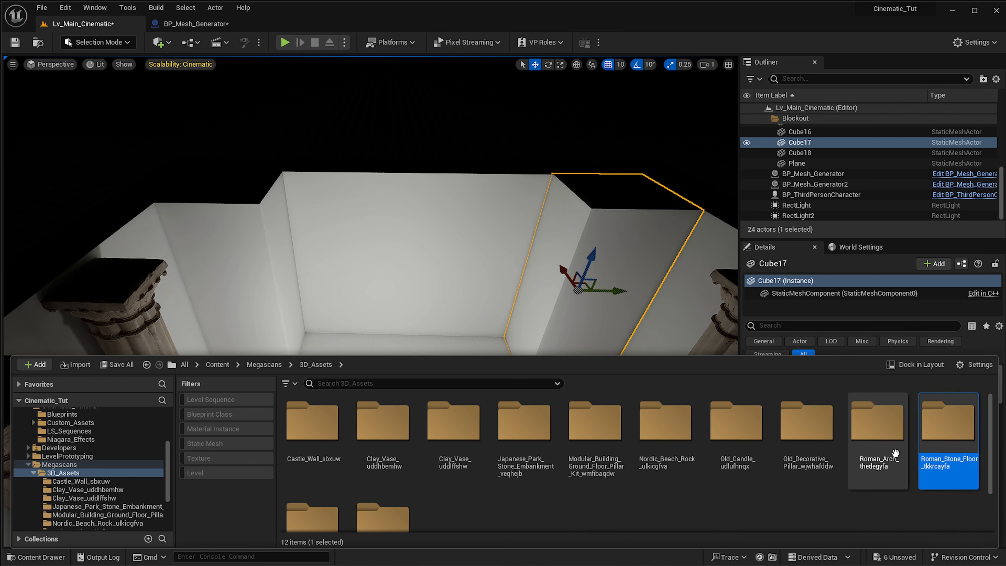
{"action": "left_click", "coordinate": [739, 432]}
{"action": "left_click", "coordinate": [683, 437]}
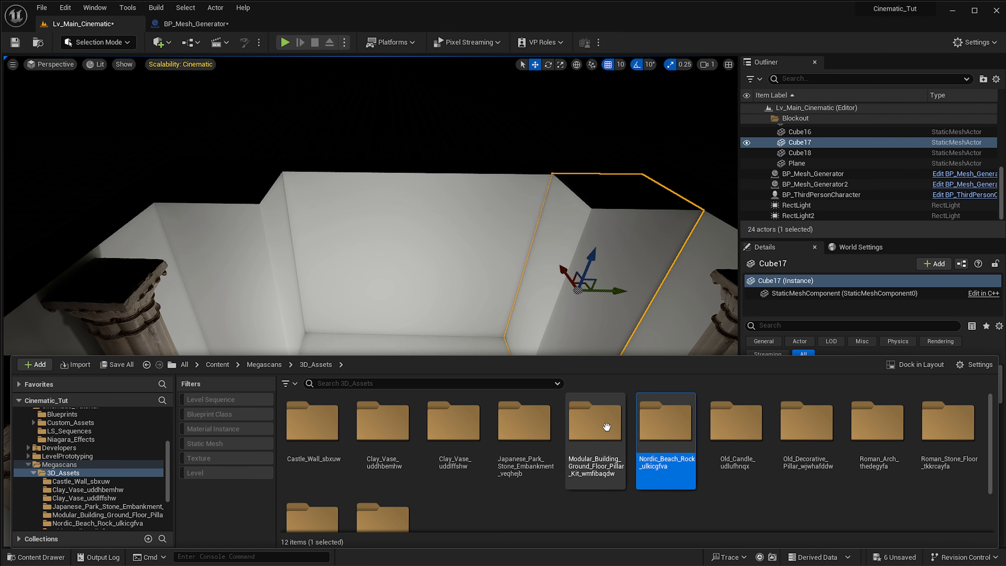
{"action": "left_click", "coordinate": [600, 422]}
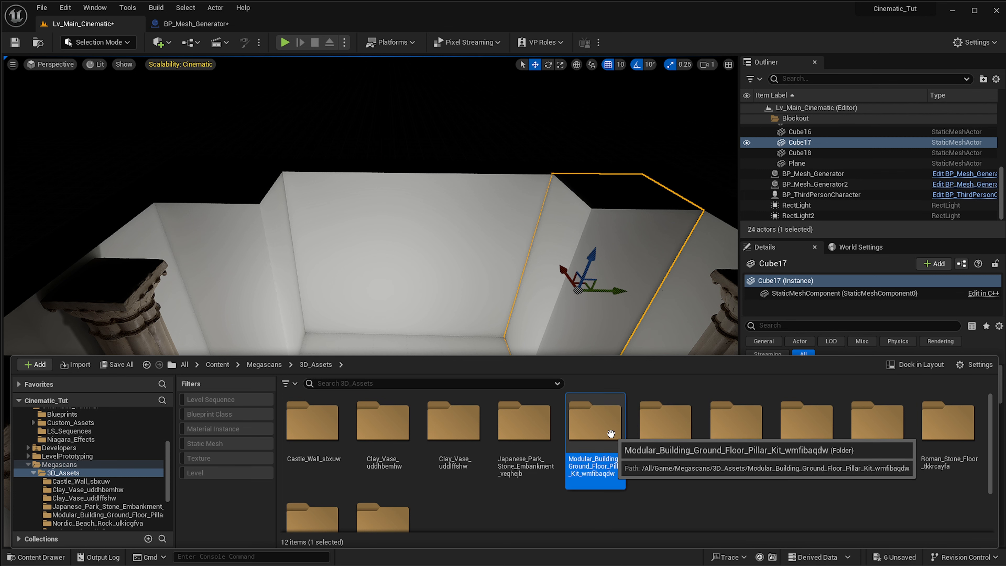
{"action": "double_click", "coordinate": [597, 422]}
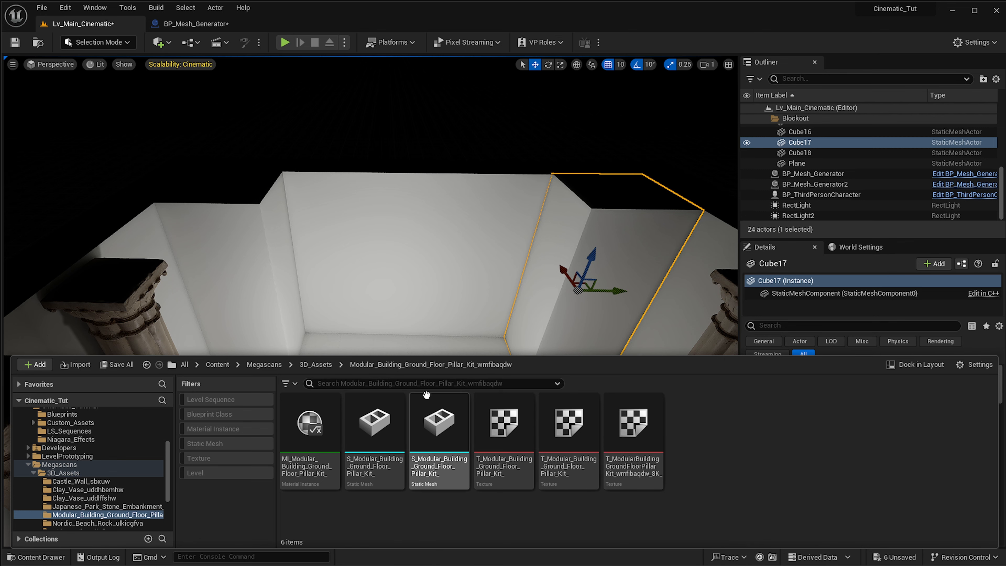
- Try the kit's Var1 pillar mesh at the back of the hall, and undo its placement
{"action": "left_click_drag", "start_coordinate": [379, 432], "coordinate": [416, 387]}
{"action": "right_click_drag", "start_coordinate": [434, 374], "coordinate": [416, 374]}
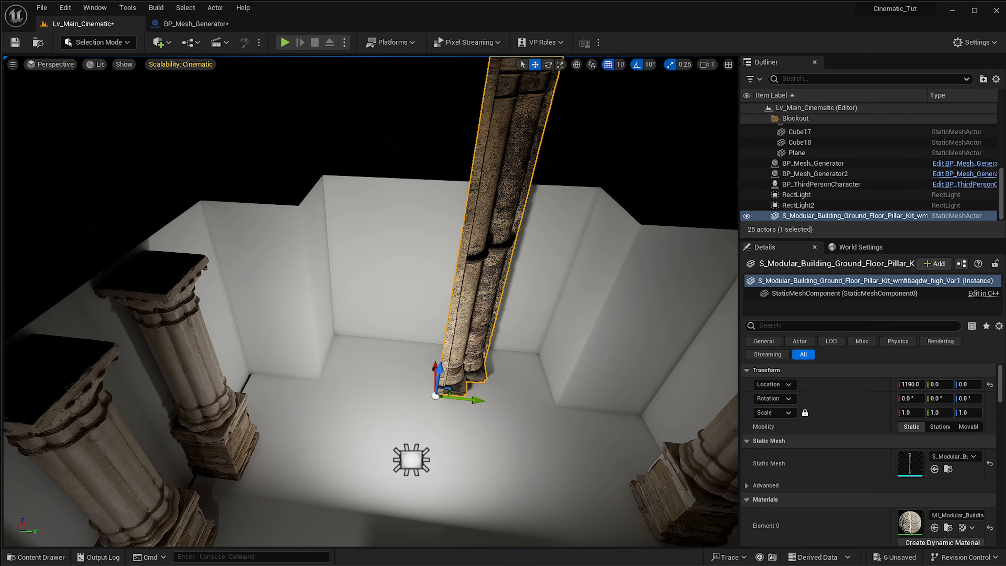
{"action": "right_click_drag", "start_coordinate": [486, 378], "coordinate": [472, 356]}
{"action": "key", "text": "ctrl+z"}
- Place the kit's Var2 pillar mesh and move it onto the back corner's blockout cube at X 1310, Y 410
{"action": "key", "text": "ctrl+space"}
{"action": "left_click_drag", "start_coordinate": [438, 427], "coordinate": [443, 434]}
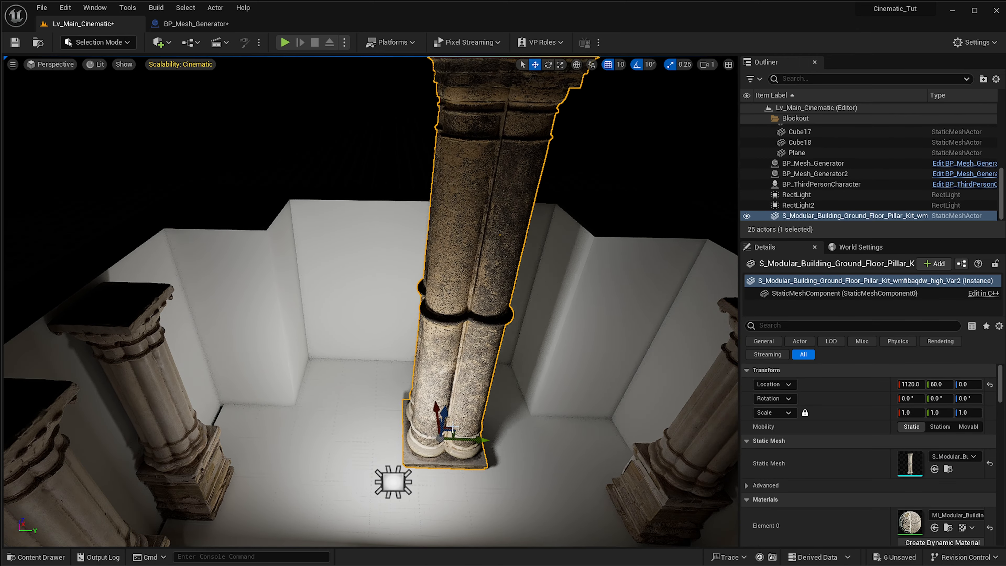
{"action": "right_click_drag", "start_coordinate": [444, 435], "coordinate": [476, 468]}
{"action": "left_click_drag", "start_coordinate": [358, 418], "coordinate": [482, 383], "text": "shift"}
{"action": "right_click_drag", "start_coordinate": [482, 383], "coordinate": [524, 331]}
{"action": "right_click_drag", "start_coordinate": [319, 386], "coordinate": [323, 387]}
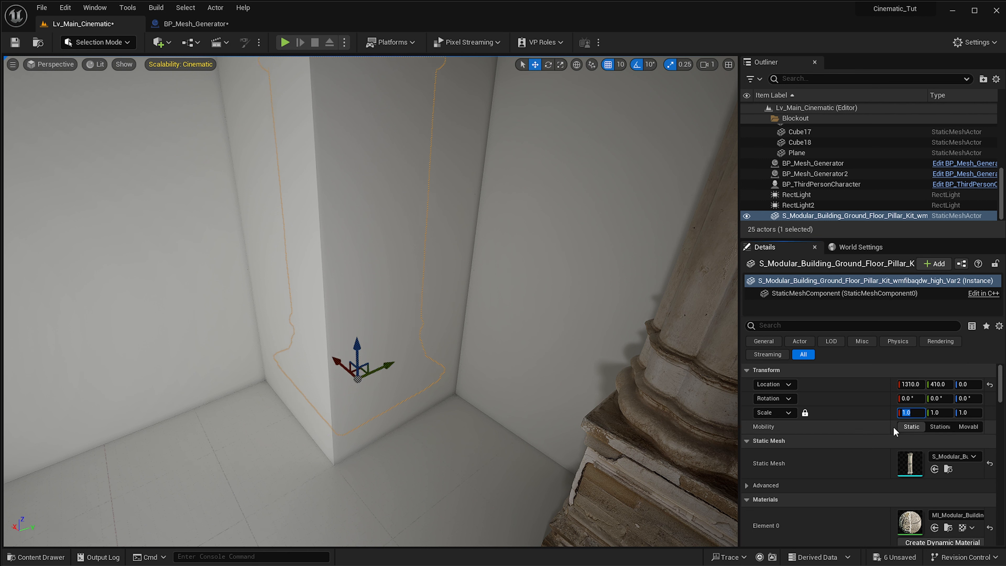
- Scale the Var2 pillar uniformly to 1.5 and lower it to Z -10 so its base sinks into the floor
{"action": "type", "text": ".5"}
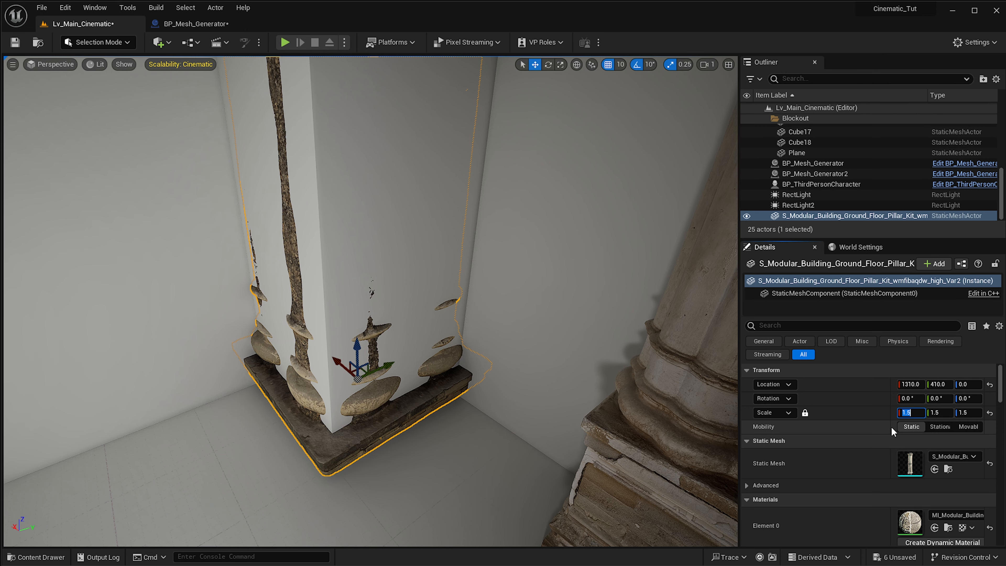
{"action": "key", "text": "Return"}
{"action": "right_click_drag", "start_coordinate": [321, 235], "coordinate": [319, 177]}
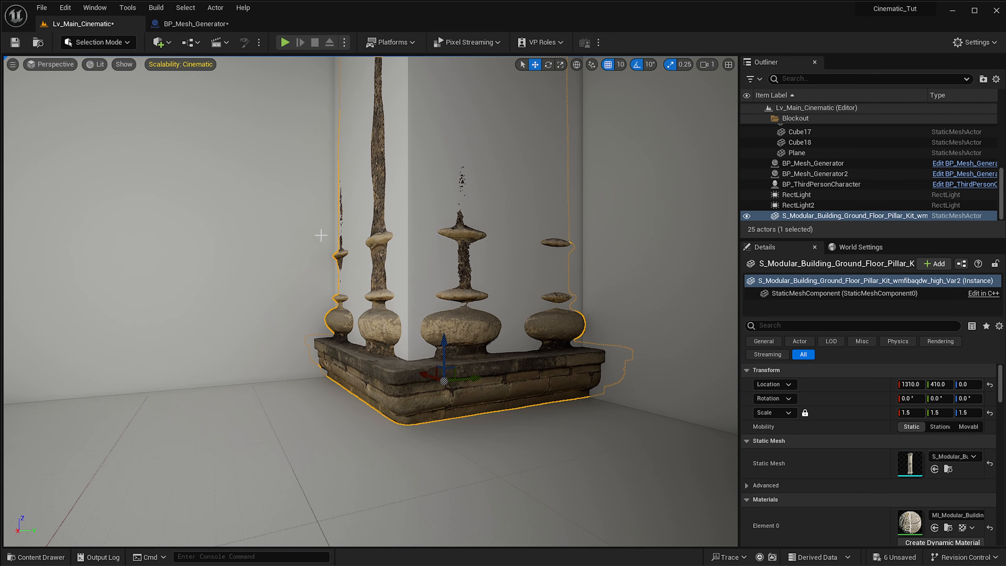
{"action": "left_click_drag", "start_coordinate": [444, 344], "coordinate": [451, 350]}
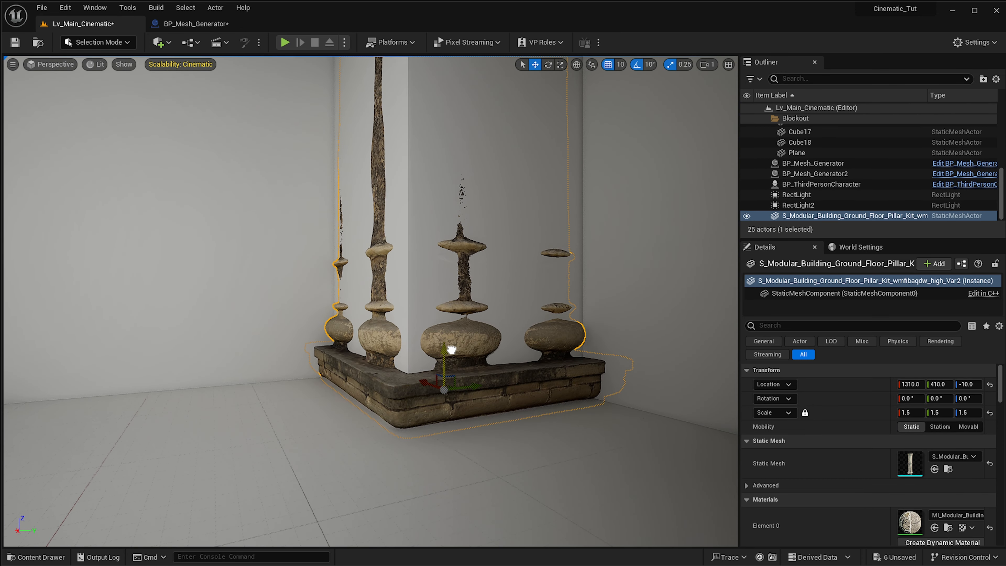
- Try deleting the blockout cube inside the large corner pillar, and undo the deletion
{"action": "right_click_drag", "start_coordinate": [511, 256], "coordinate": [492, 242]}
{"action": "left_click", "coordinate": [511, 274]}
{"action": "key", "text": "Delete"}
{"action": "right_click_drag", "start_coordinate": [373, 387], "coordinate": [356, 383]}
{"action": "key", "text": "ctrl+z"}
{"action": "key", "text": "ctrl+z"}
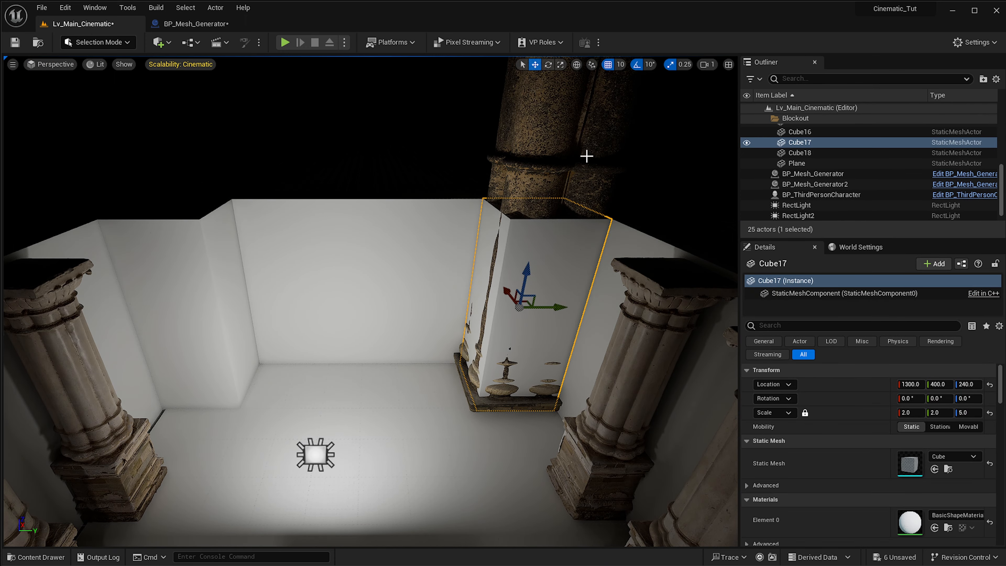
- Duplicate the large pillar across to the opposite back corner and delete the blockout cubes inside both pillars
{"action": "left_click", "coordinate": [566, 172]}
{"action": "left_click_drag", "start_coordinate": [542, 383], "coordinate": [251, 388], "text": "alt"}
{"action": "left_click", "coordinate": [187, 303]}
{"action": "key", "text": "Delete"}
{"action": "left_click", "coordinate": [518, 307]}
{"action": "key", "text": "Delete"}
- Open the Castle_Wall_sbxuw folder, test-place its S_Castle_Wall_sbxuw_high mesh beside the pillar row, and delete the placed copy
{"action": "right_click_drag", "start_coordinate": [463, 322], "coordinate": [527, 301]}
{"action": "left_click", "coordinate": [529, 222]}
{"action": "key", "text": "ctrl+space"}
{"action": "left_click", "coordinate": [88, 481]}
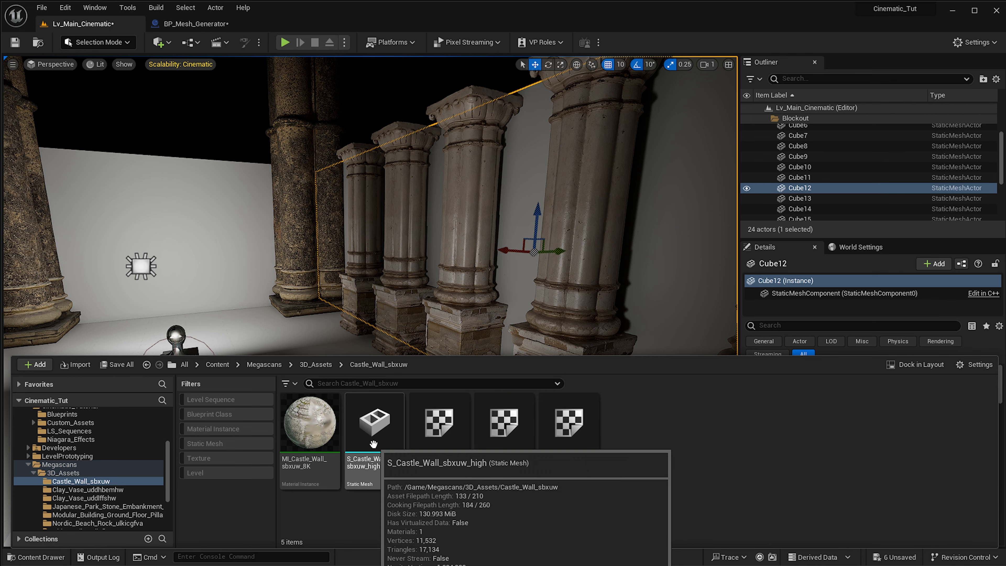
{"action": "left_click_drag", "start_coordinate": [371, 444], "coordinate": [414, 362]}
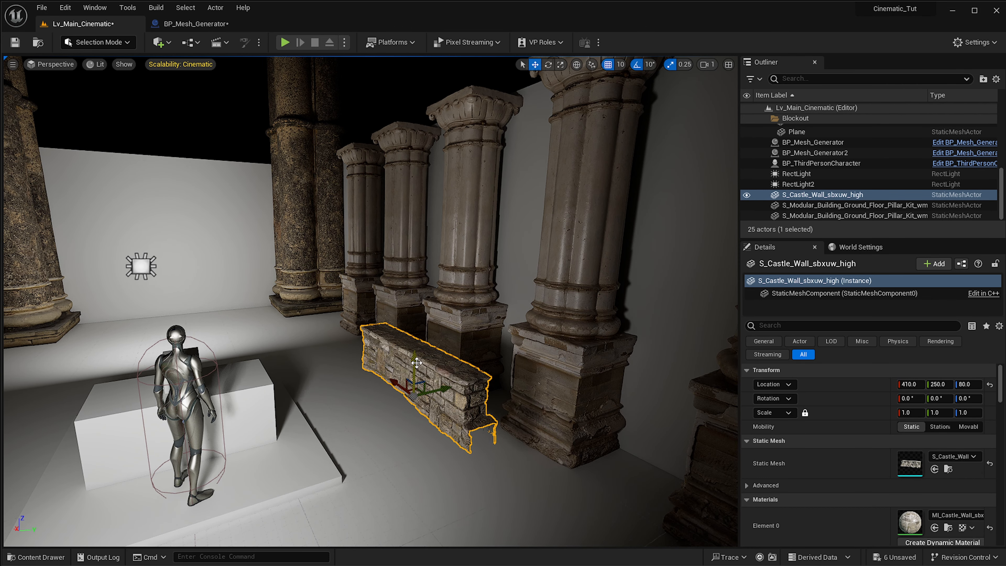
{"action": "key", "text": "Delete"}
- Duplicate the BP_Mesh_Generator2 pillar row and move the copy along Y to 240, in front of the original row
{"action": "left_click", "coordinate": [591, 372]}
{"action": "right_click_drag", "start_coordinate": [491, 350], "coordinate": [535, 391]}
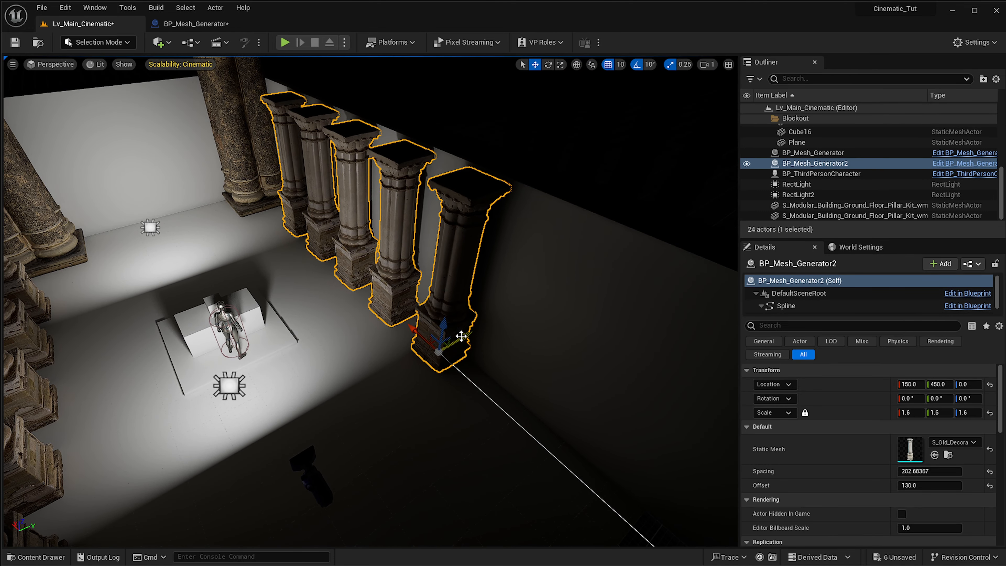
{"action": "left_click_drag", "start_coordinate": [460, 340], "coordinate": [395, 369], "text": "alt"}
{"action": "right_click_drag", "start_coordinate": [396, 369], "coordinate": [365, 368]}
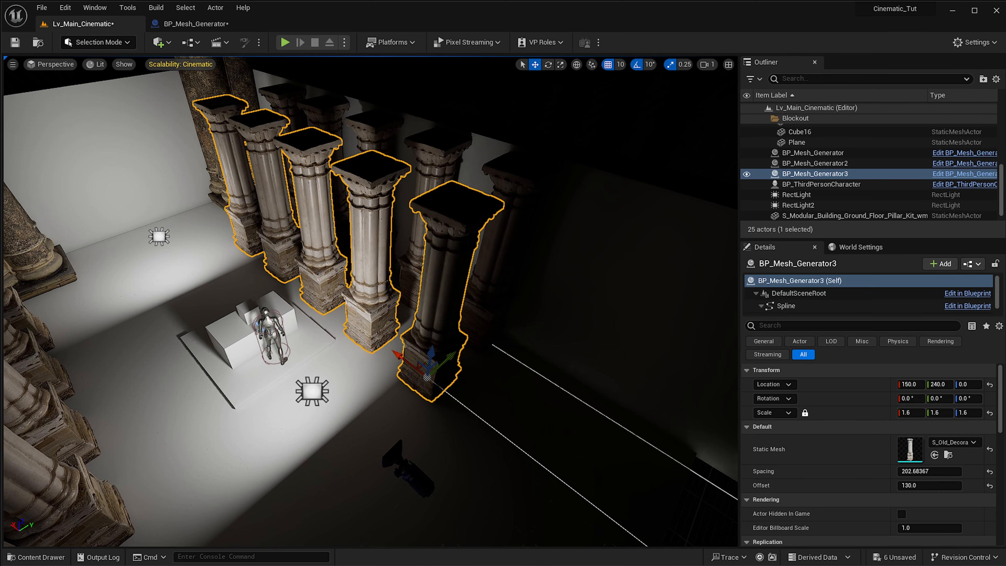
- Replace the duplicated generator's static mesh with the castle wall mesh to form a low wall along its spline
{"action": "right_click_drag", "start_coordinate": [444, 356], "coordinate": [455, 353]}
{"action": "key", "text": "ctrl+space"}
{"action": "right_click_drag", "start_coordinate": [420, 323], "coordinate": [451, 313]}
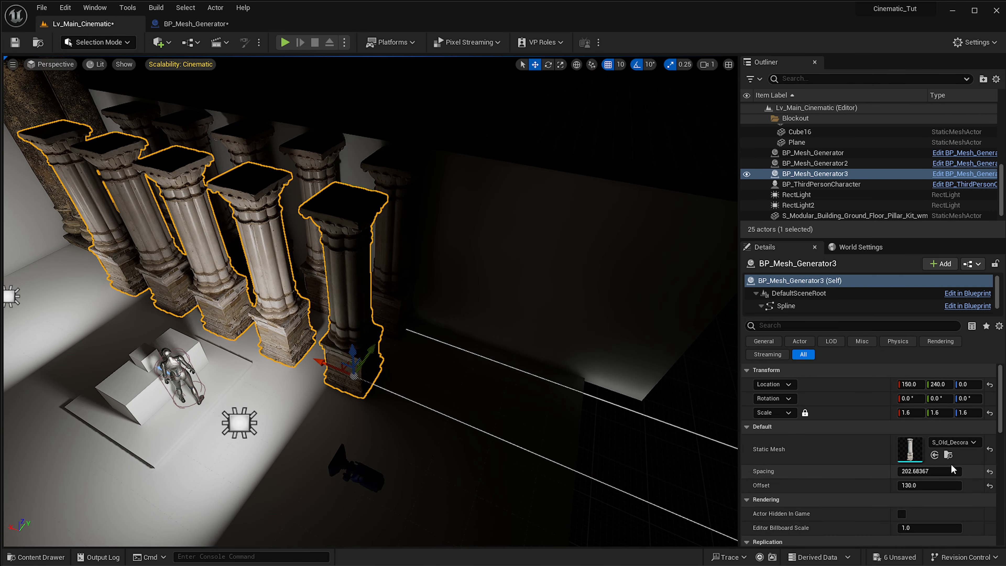
{"action": "left_click", "coordinate": [934, 456]}
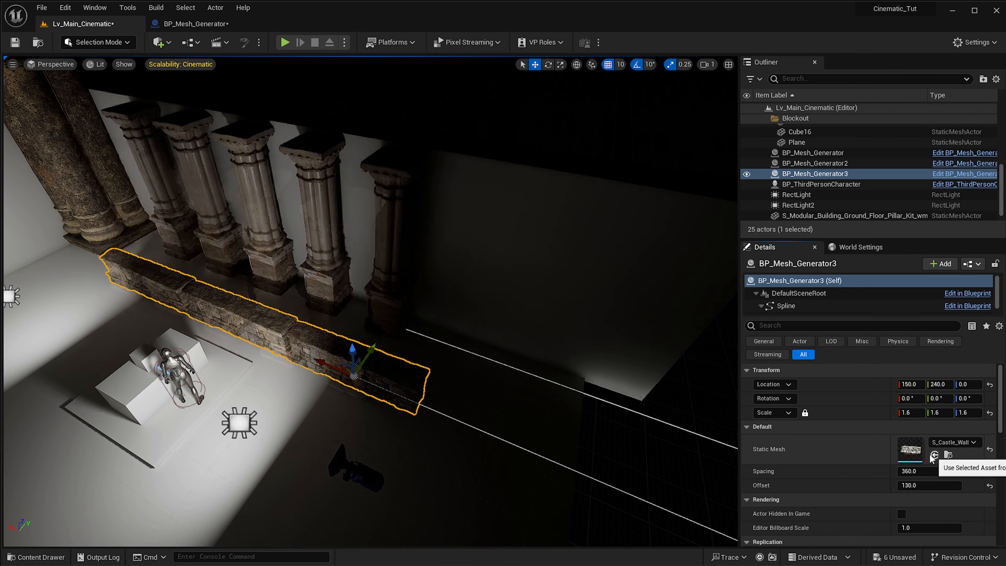